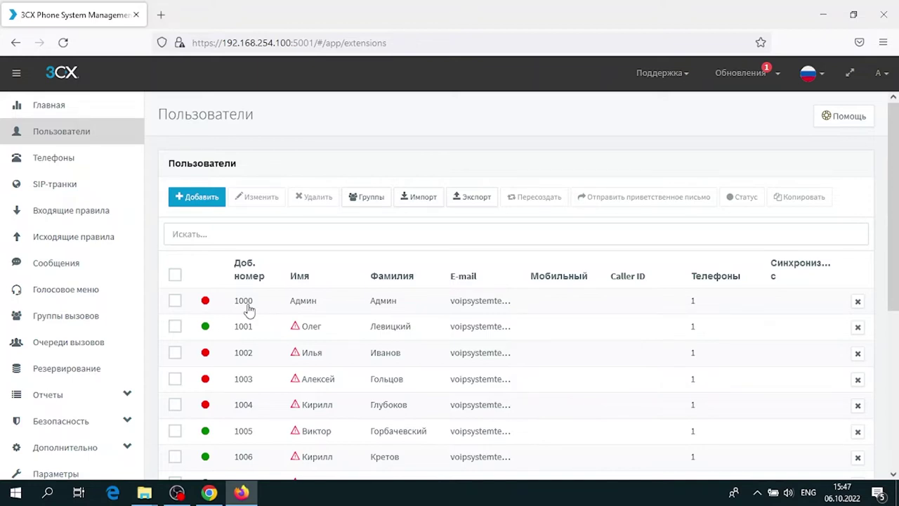
Step: Create a new user with extension number 1016 and save it with the personal details left blank
click(201, 197)
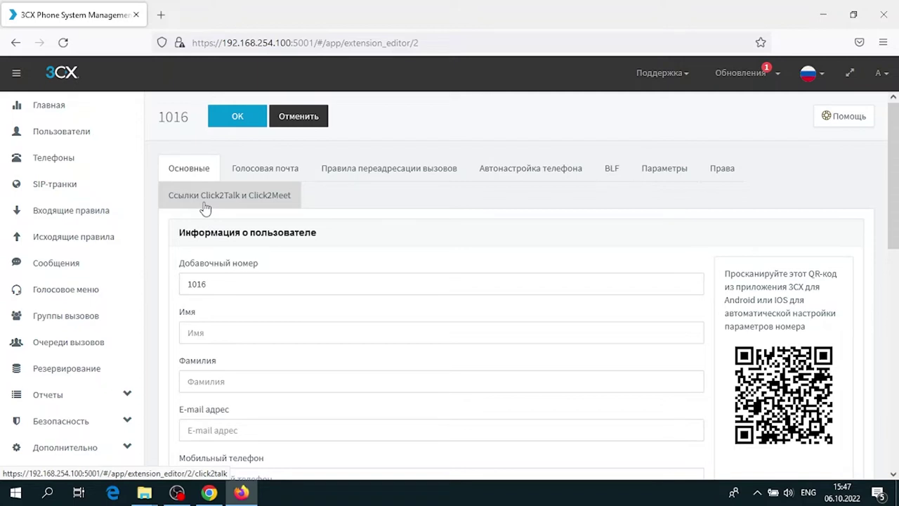
click(261, 279)
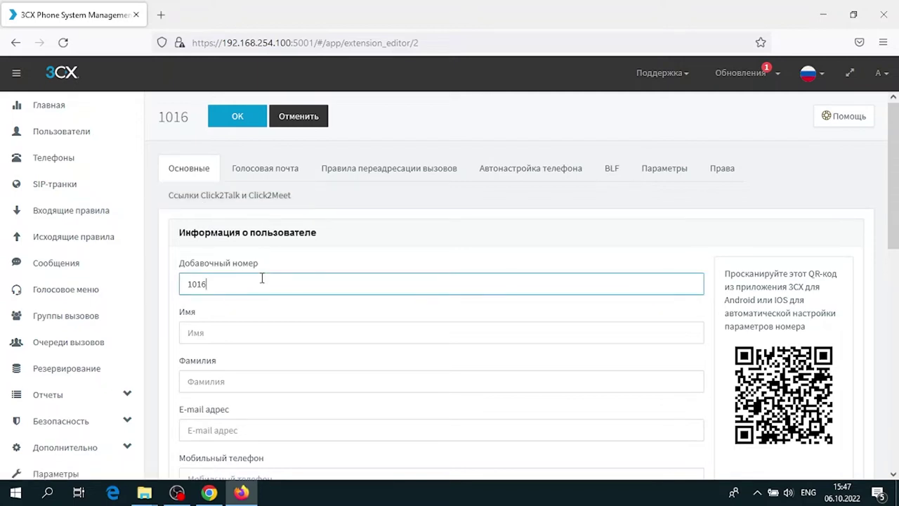
double_click(188, 281)
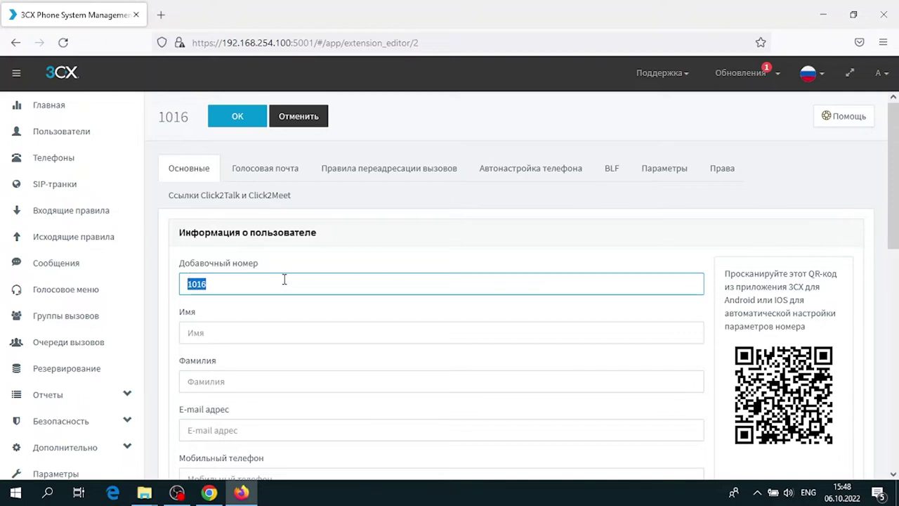
scroll(354, 293, down, 10)
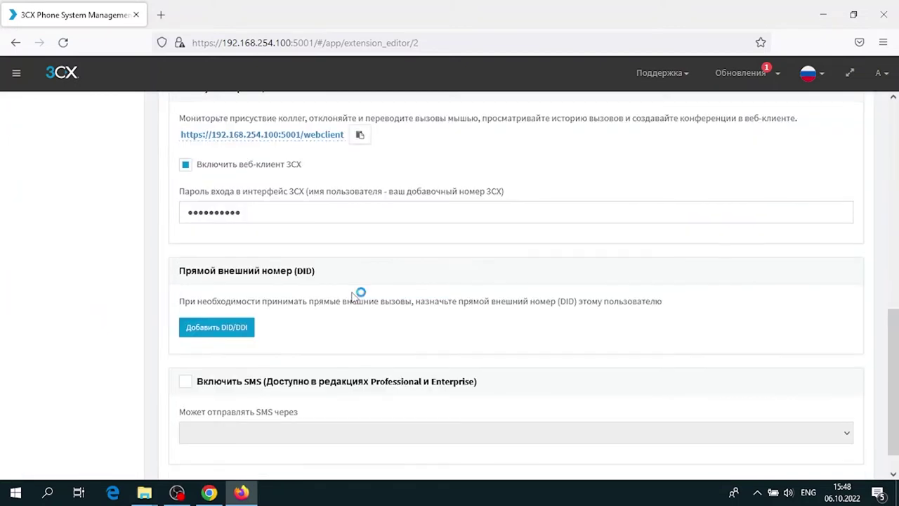
scroll(344, 300, up, 10)
click(238, 116)
Step: Open extension 1016, look over its user information and web authentication fields, and return to the user list
click(242, 427)
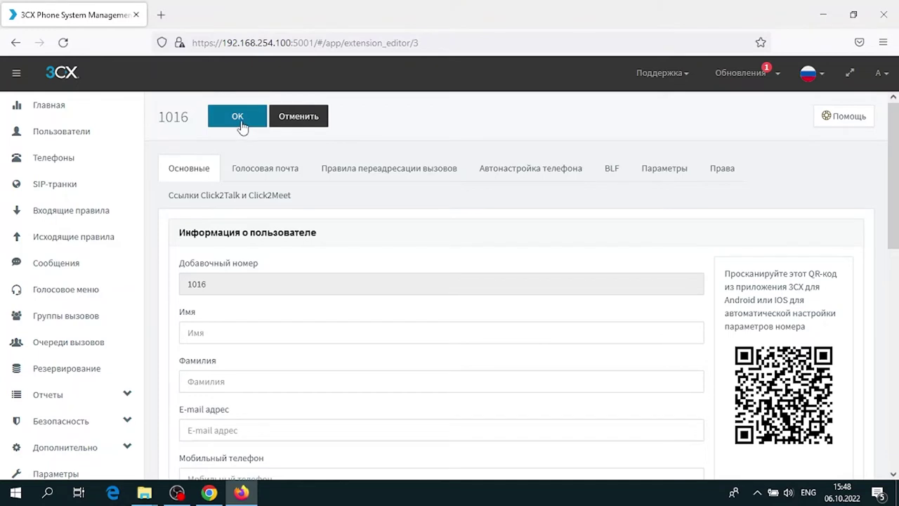
click(232, 335)
click(231, 379)
scroll(238, 417, down, 4)
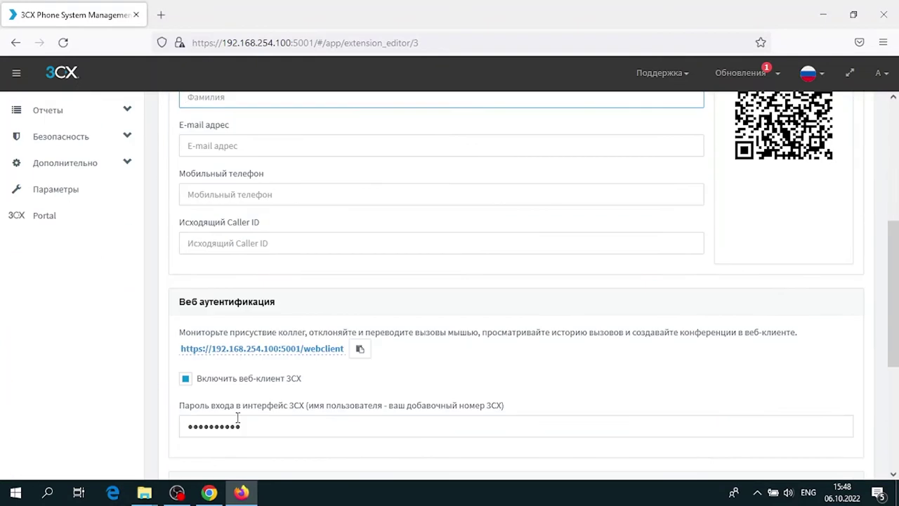
scroll(237, 417, up, 3)
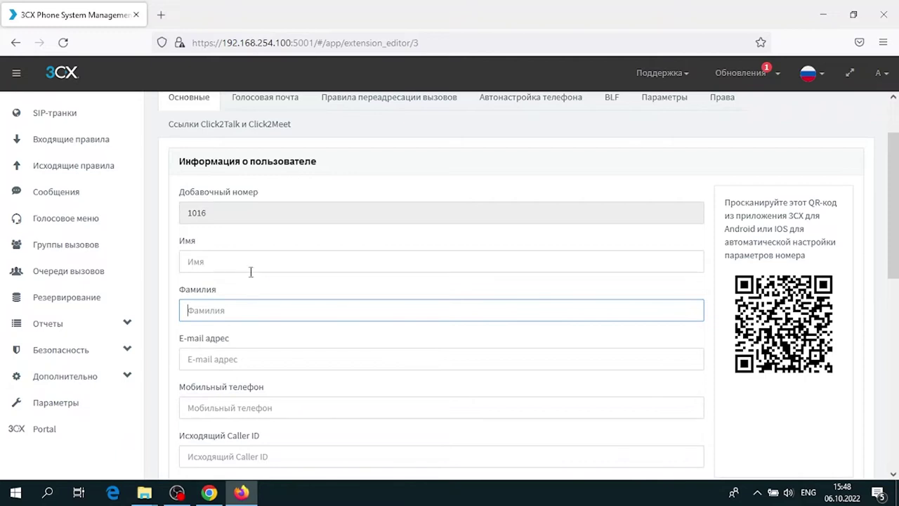
click(256, 261)
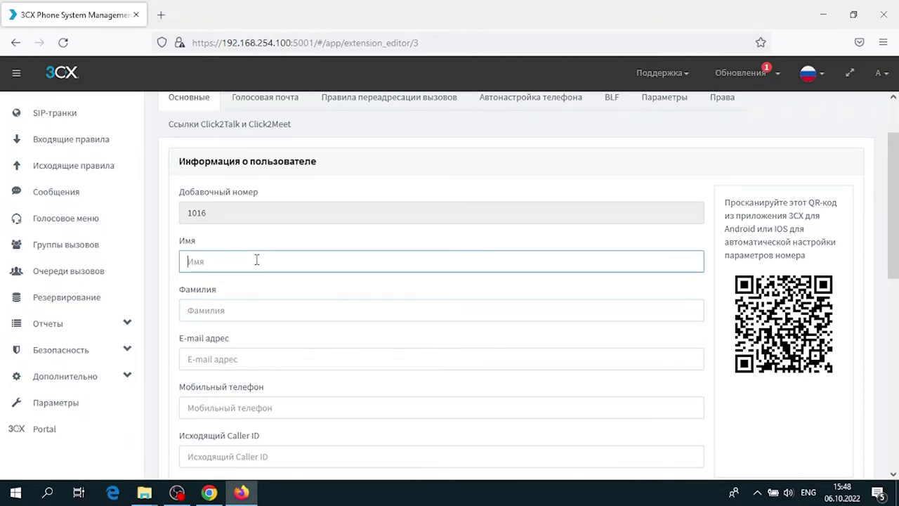
key(Return)
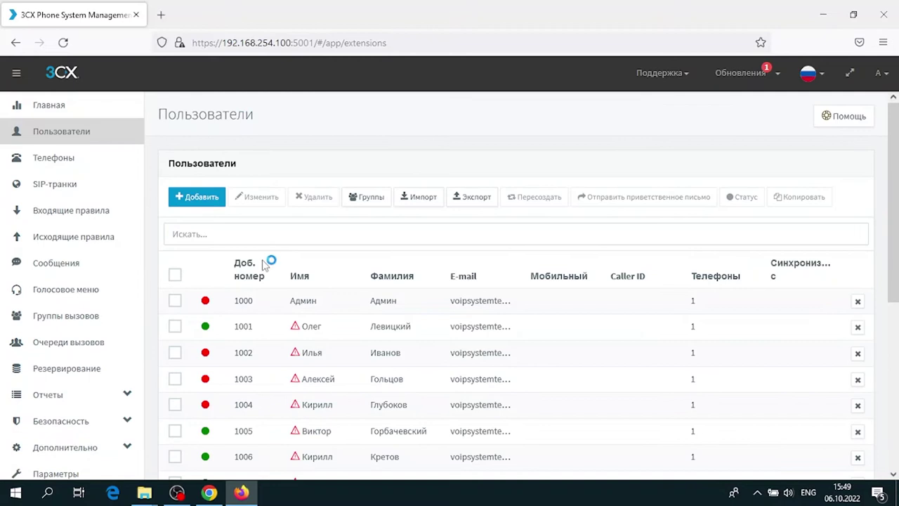
Step: Select extension 1016 in the user list and look over the actions offered for it
scroll(432, 380, down, 4)
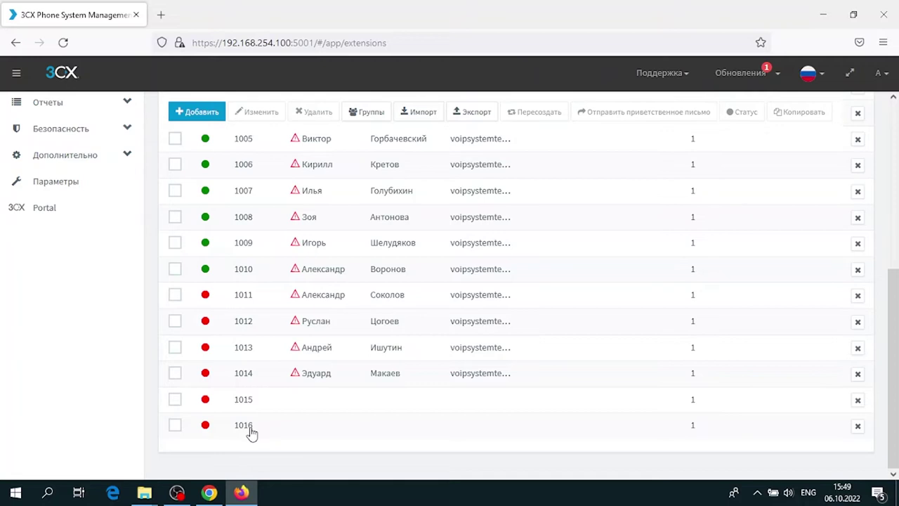
click(174, 426)
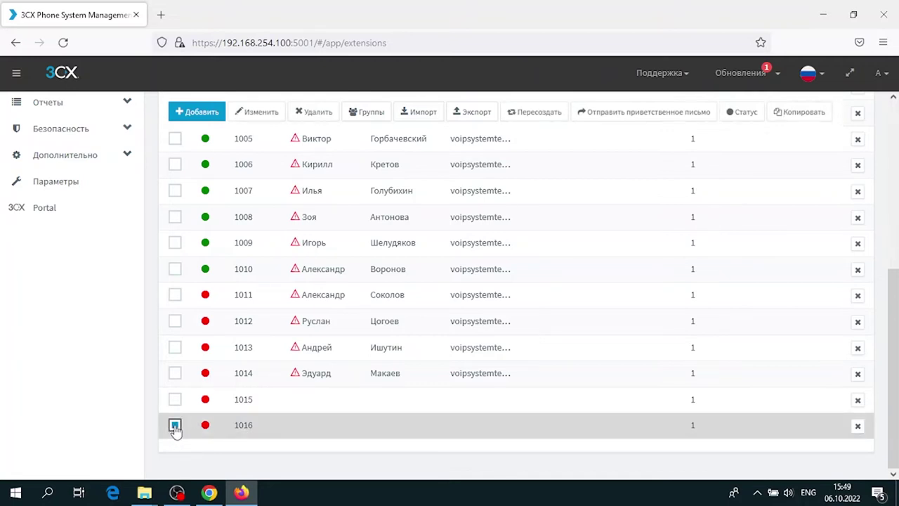
scroll(484, 435, up, 5)
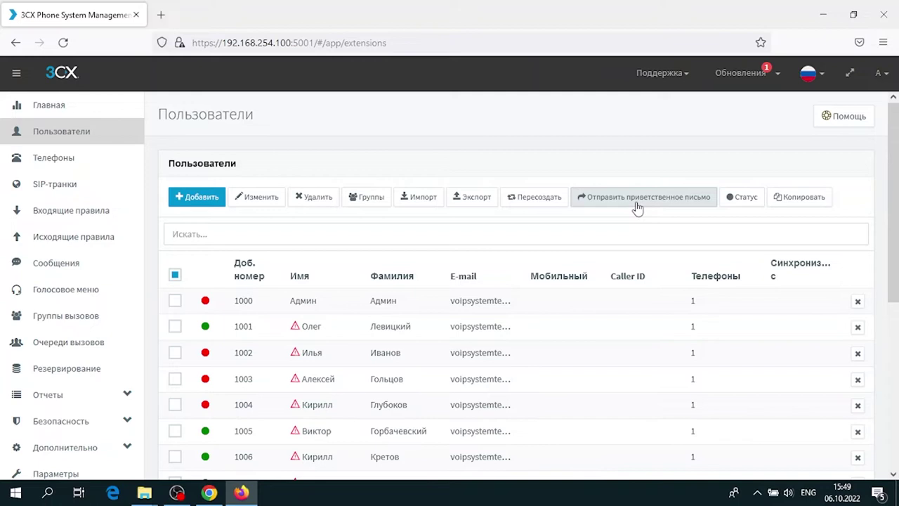
Step: Open extension 1016 and examine its first name, surname, e-mail, mobile phone and outgoing Caller ID fields
scroll(637, 208, down, 2)
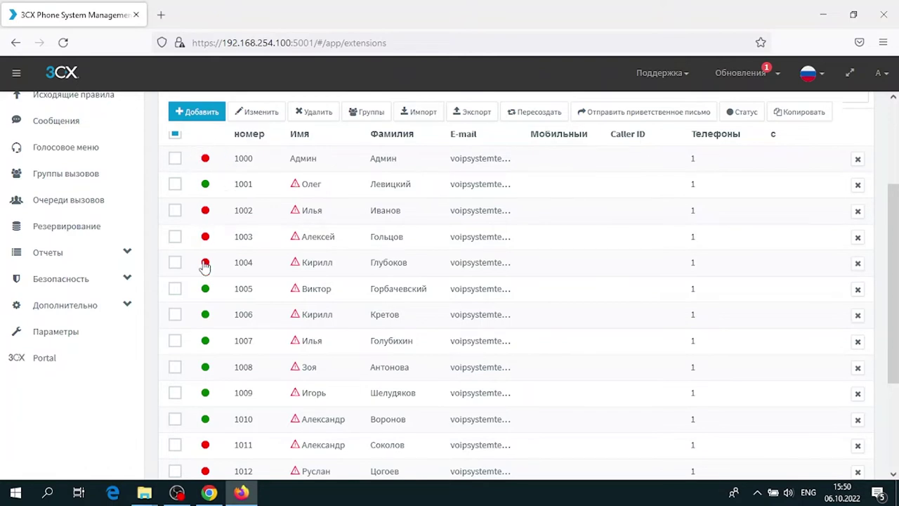
scroll(204, 267, down, 1)
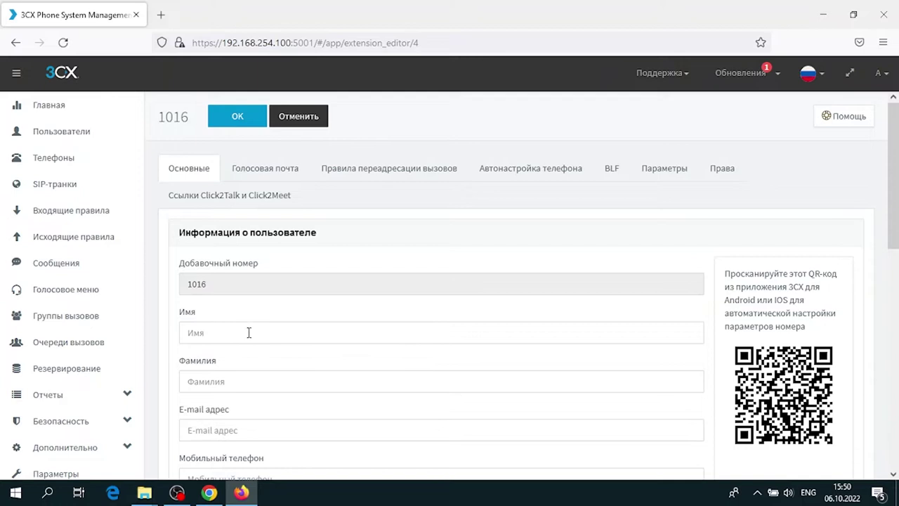
scroll(249, 337, down, 2)
click(241, 189)
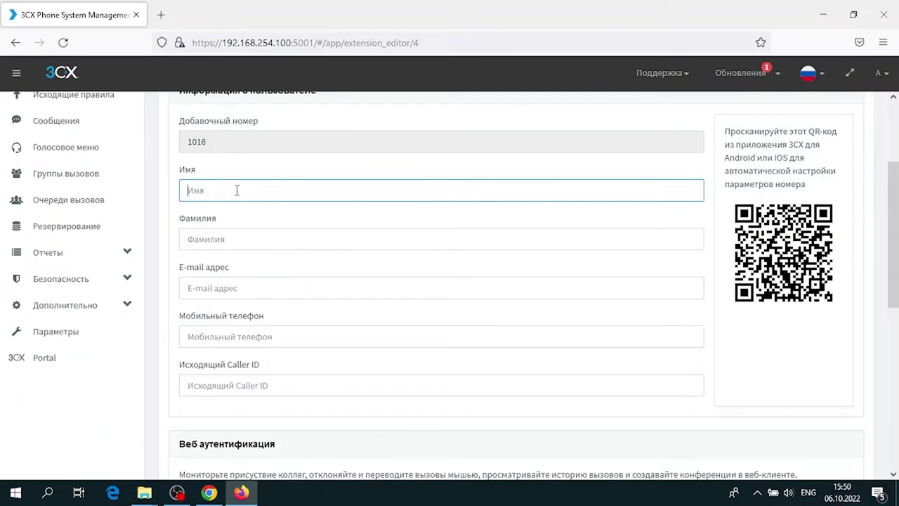
click(242, 239)
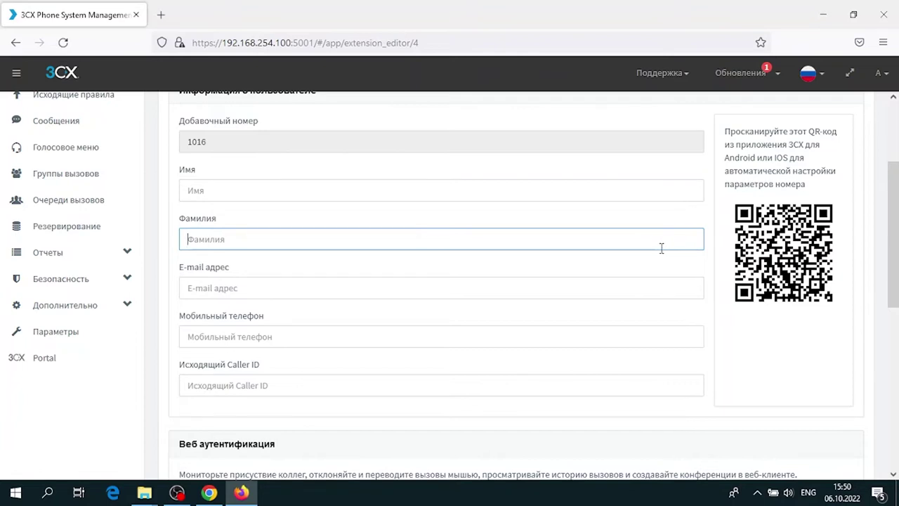
click(440, 188)
click(435, 241)
click(409, 285)
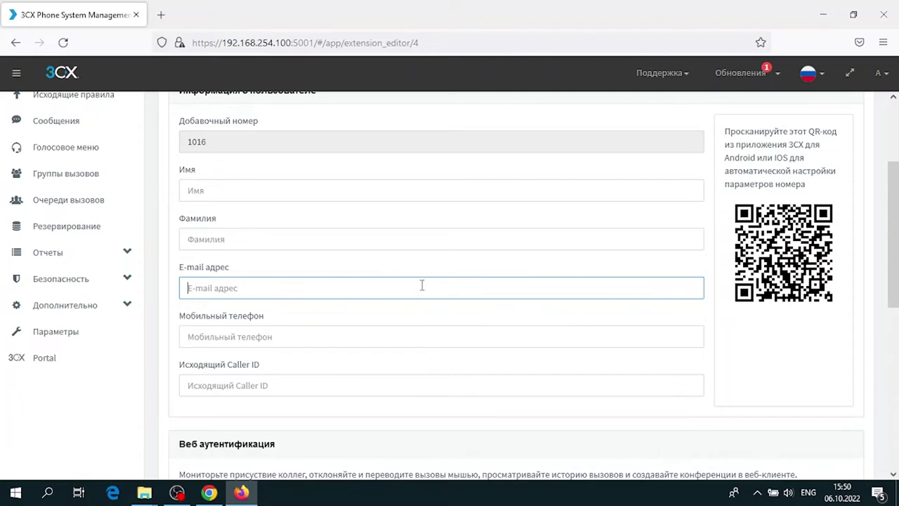
scroll(438, 285, down, 1)
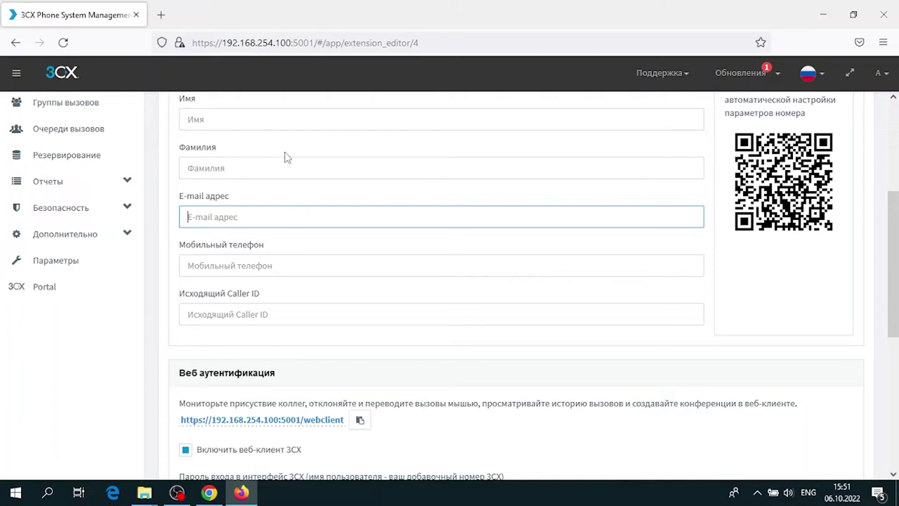
click(464, 273)
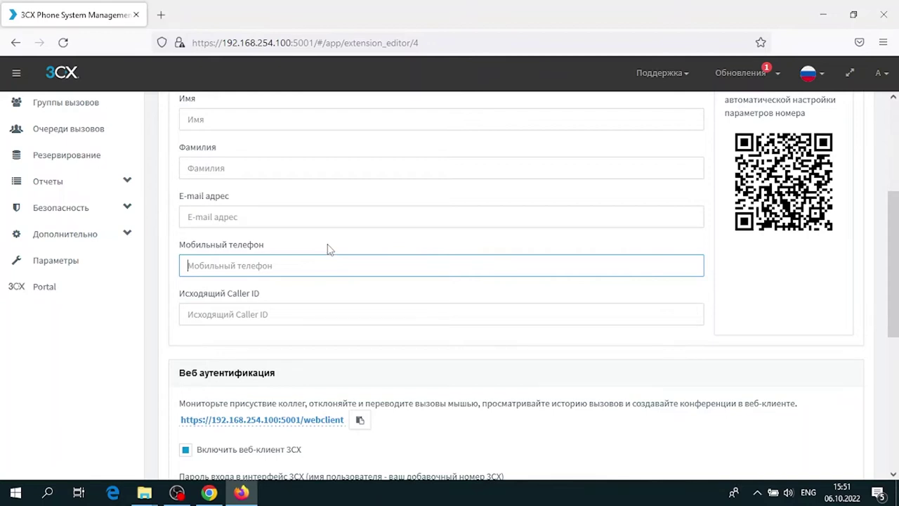
click(330, 307)
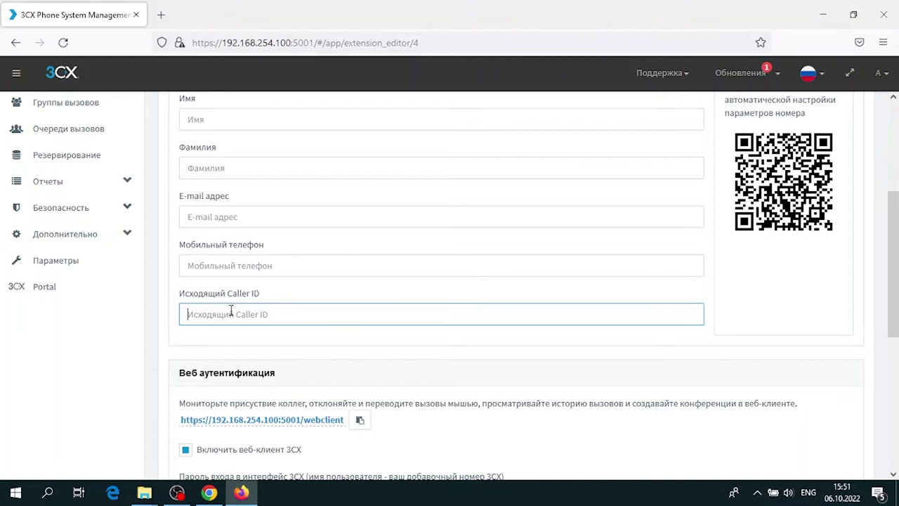
Step: Examine extension 1016's web client link and interface password field, plus its DID and SMS sections
scroll(229, 310, down, 3)
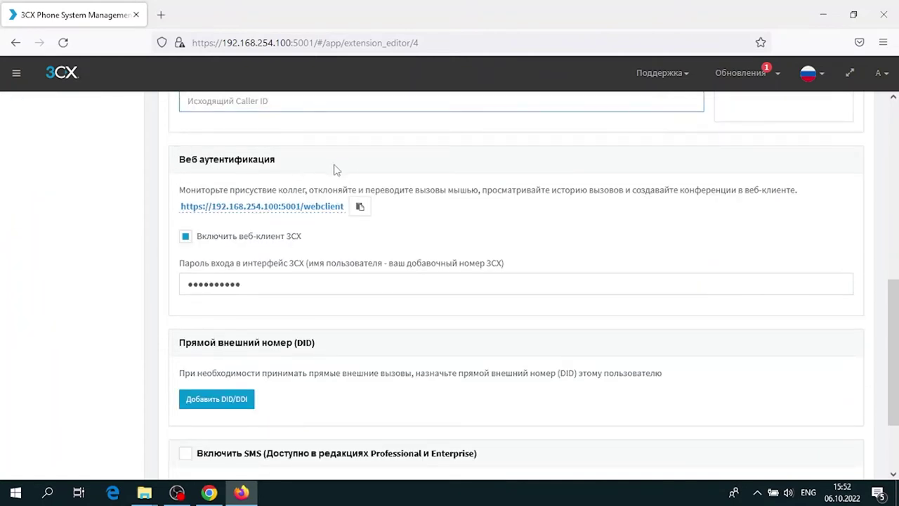
drag(281, 284, 184, 284)
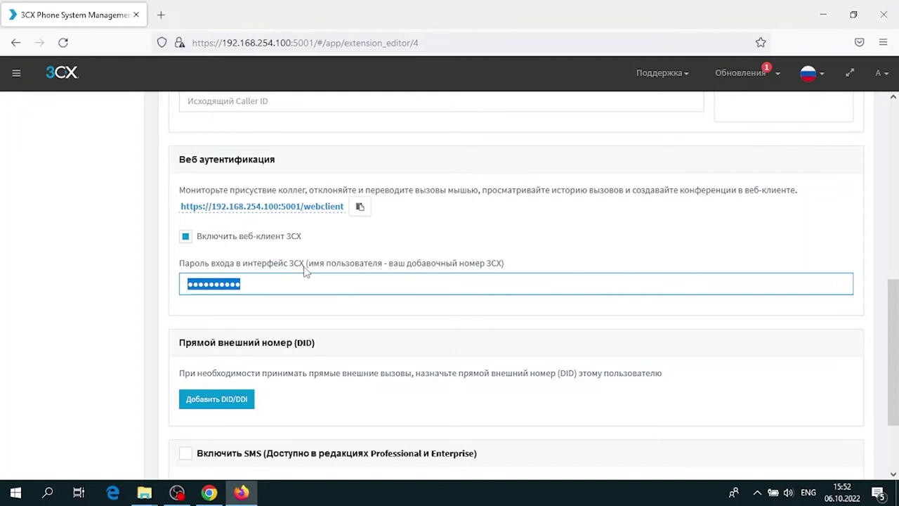
click(298, 286)
drag(237, 284, 181, 283)
click(717, 288)
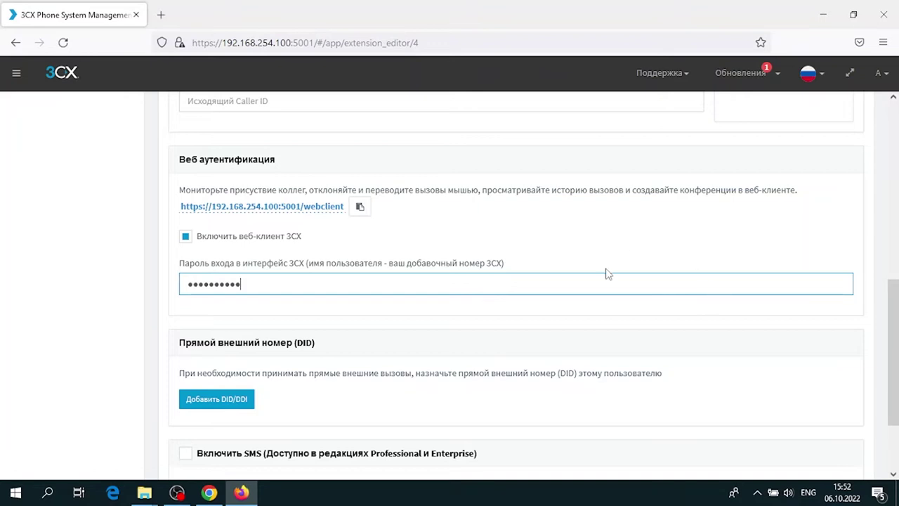
scroll(605, 284, down, 2)
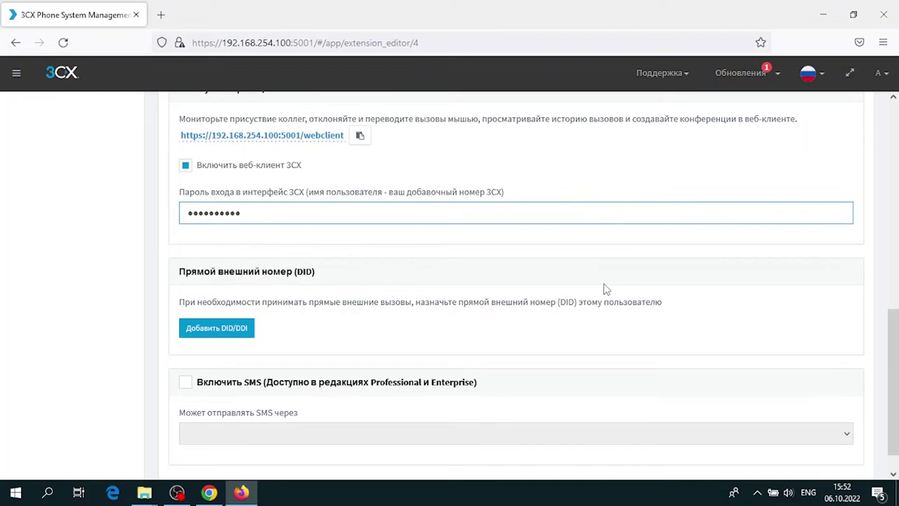
scroll(604, 285, up, 2)
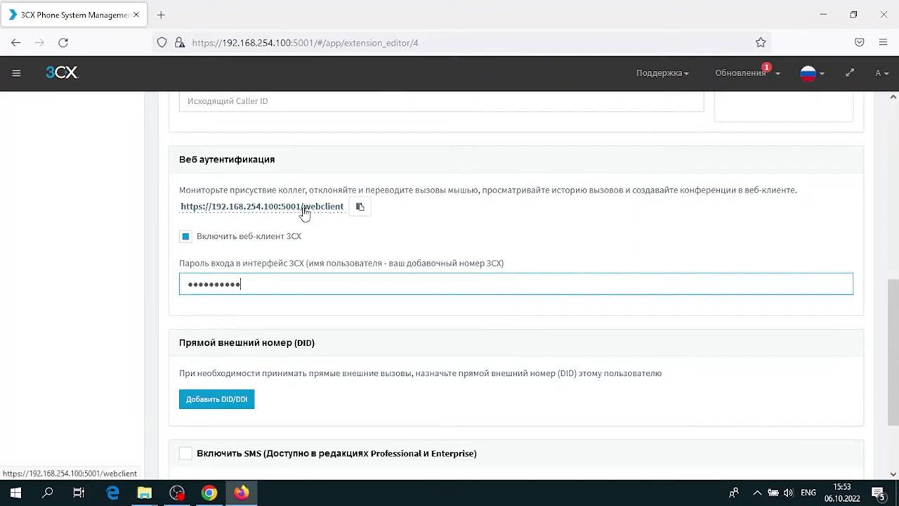
scroll(305, 213, down, 3)
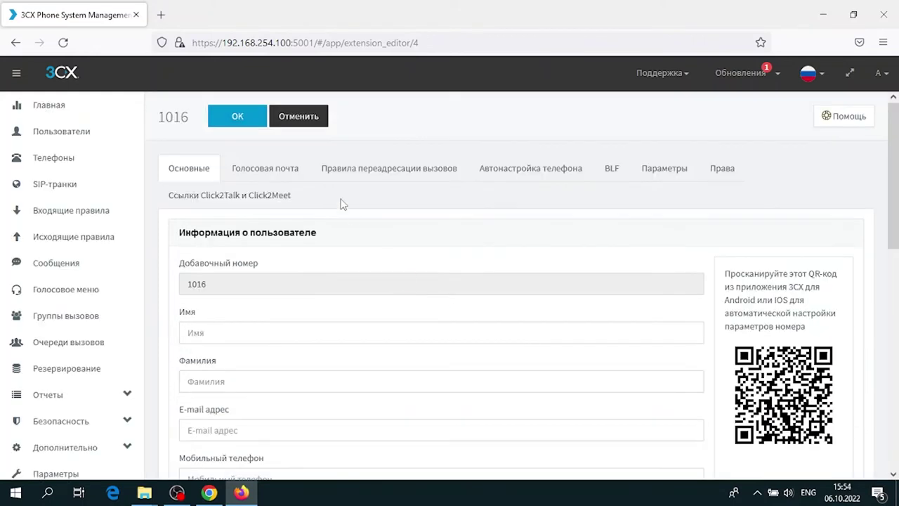
Step: Review extension 1016's voicemail settings, including the prompt language, PIN code field, e-mail options and greetings
click(283, 179)
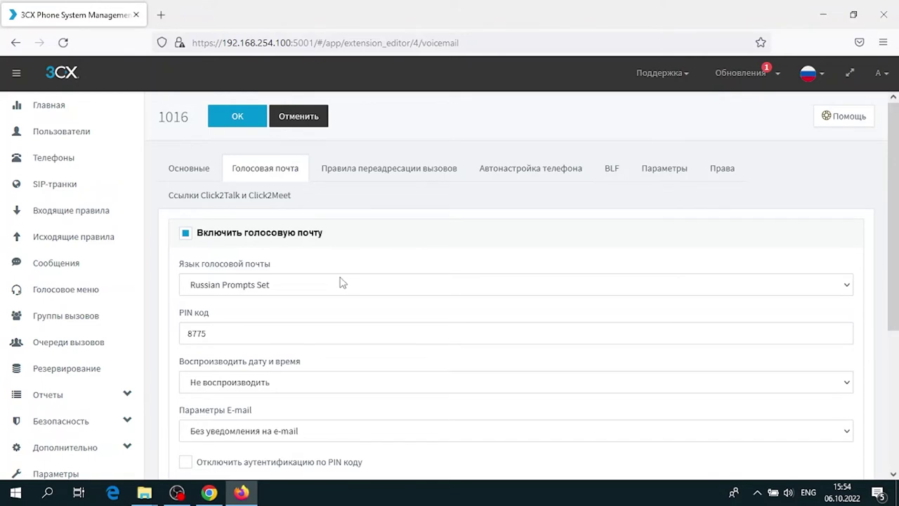
click(307, 335)
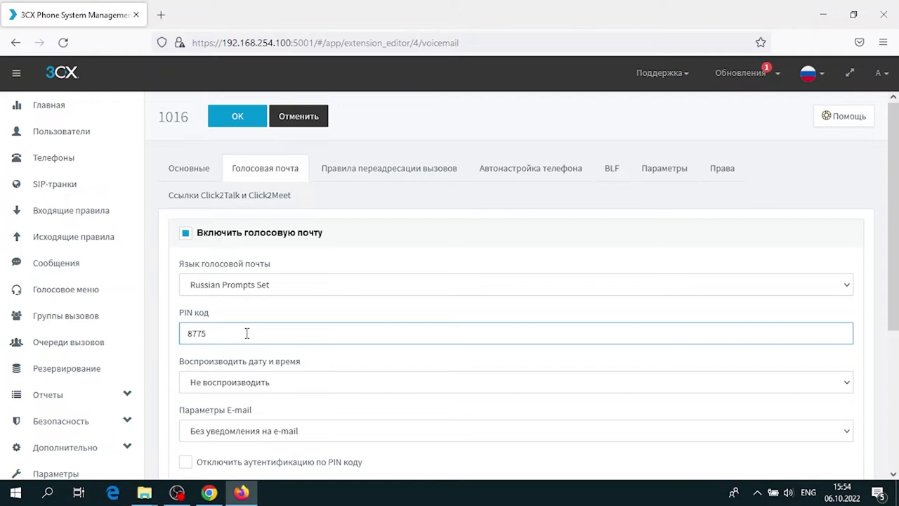
scroll(246, 332, down, 2)
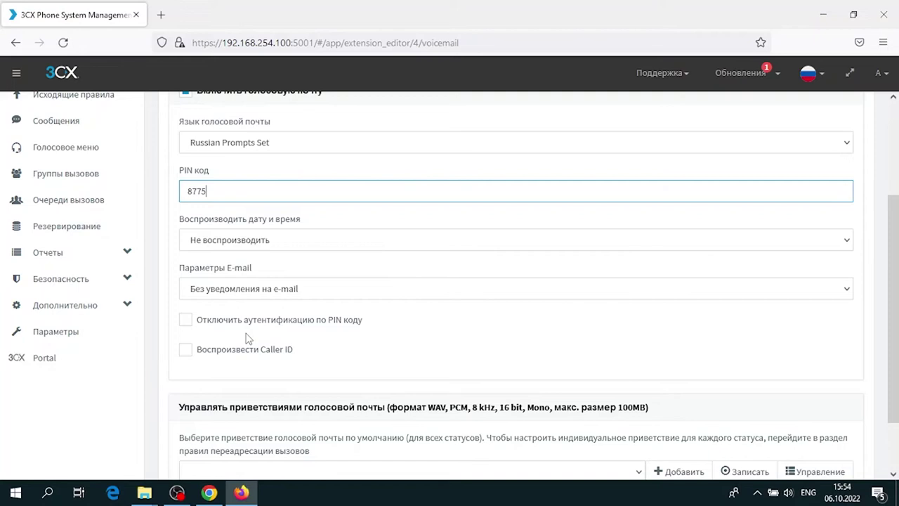
scroll(247, 337, down, 1)
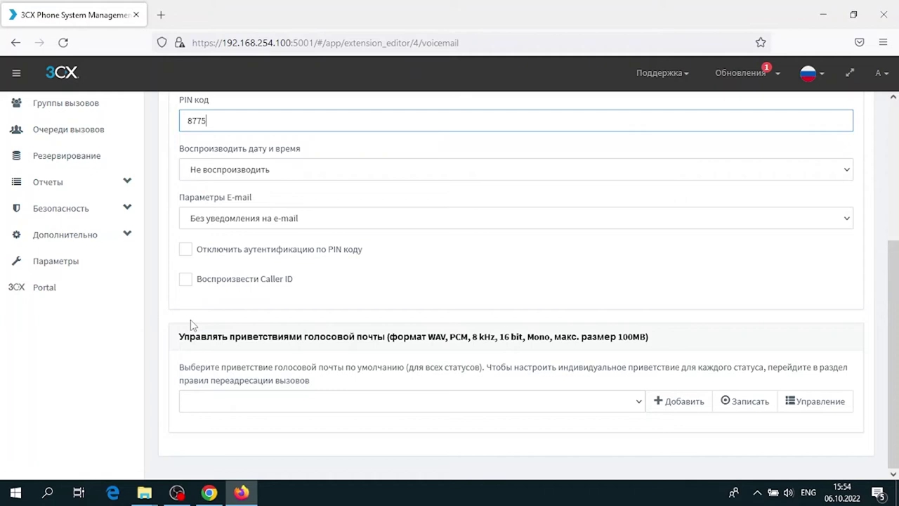
scroll(192, 324, up, 3)
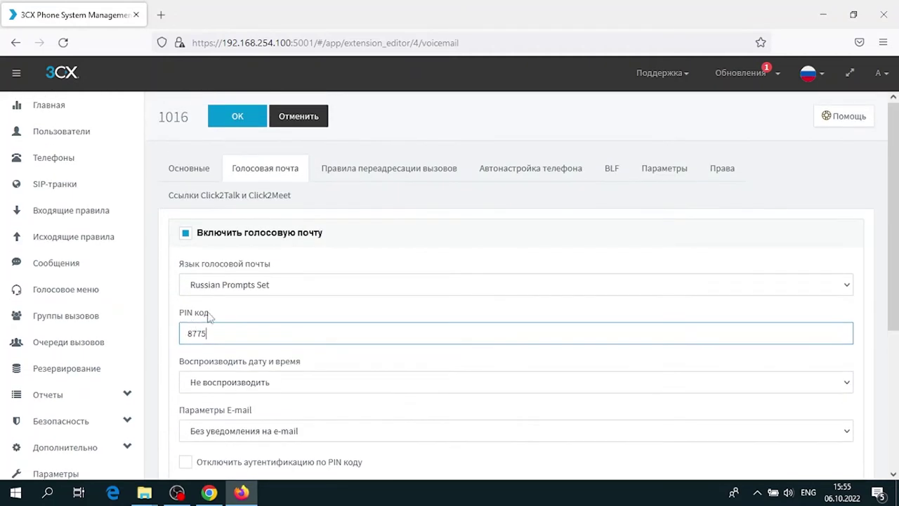
Step: Review extension 1016's call forwarding rules, including the status, internal and external call handling, call options and custom greeting
click(385, 171)
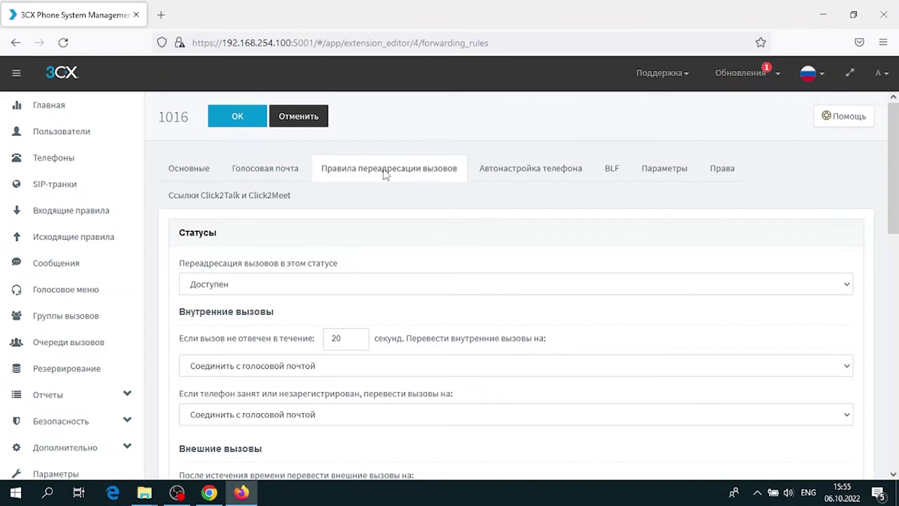
click(452, 286)
scroll(592, 325, down, 5)
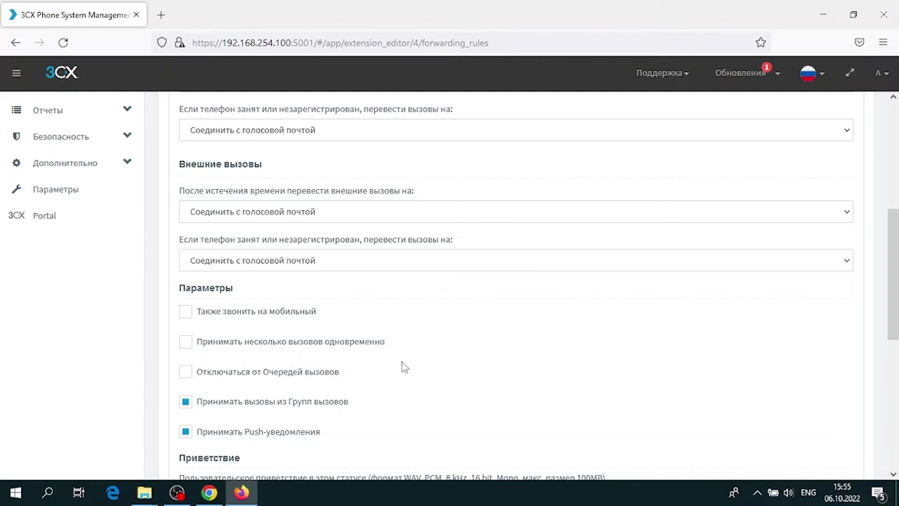
scroll(400, 369, down, 2)
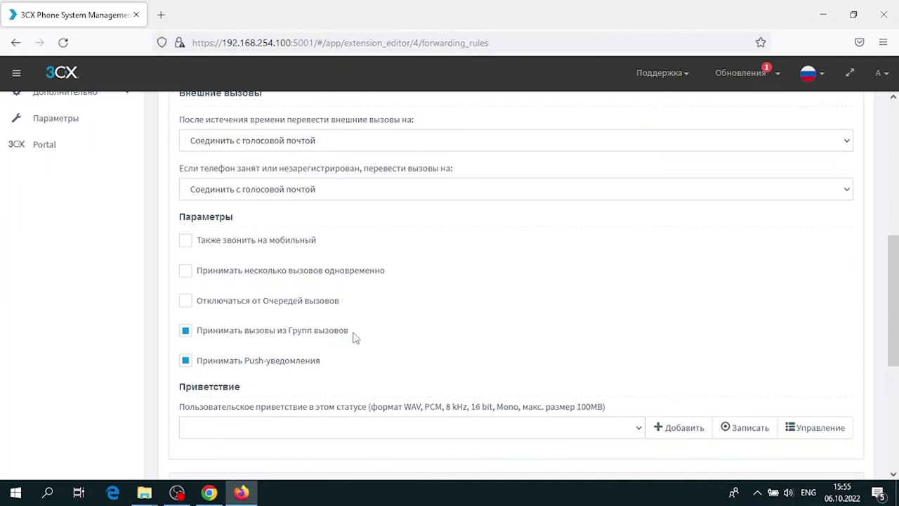
scroll(343, 354, down, 2)
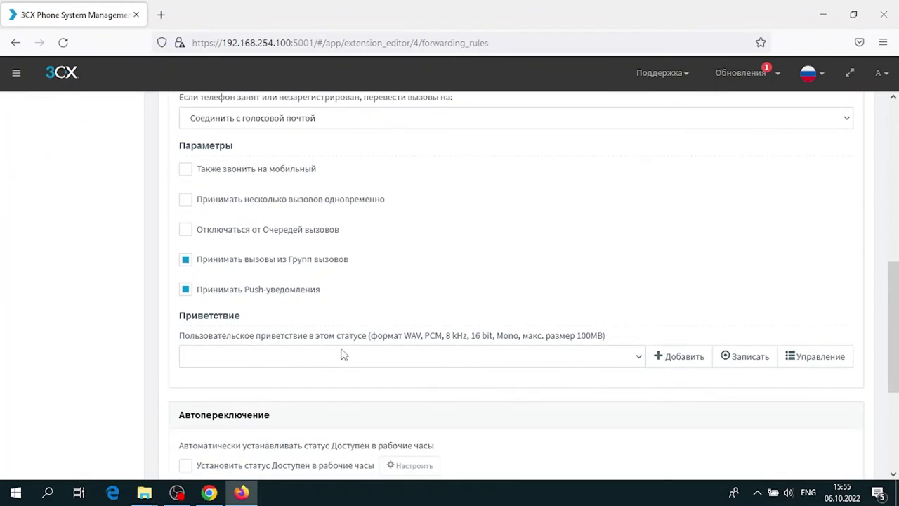
scroll(343, 355, up, 8)
scroll(354, 341, down, 2)
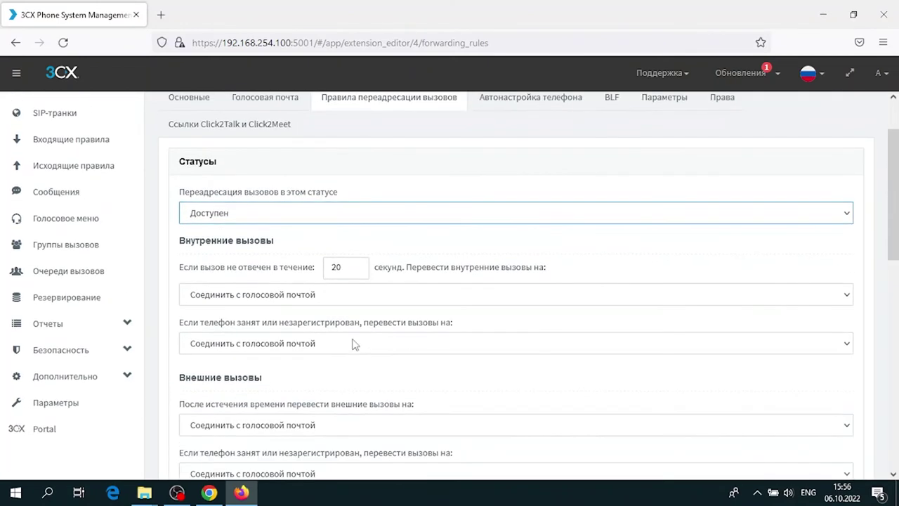
scroll(354, 344, down, 8)
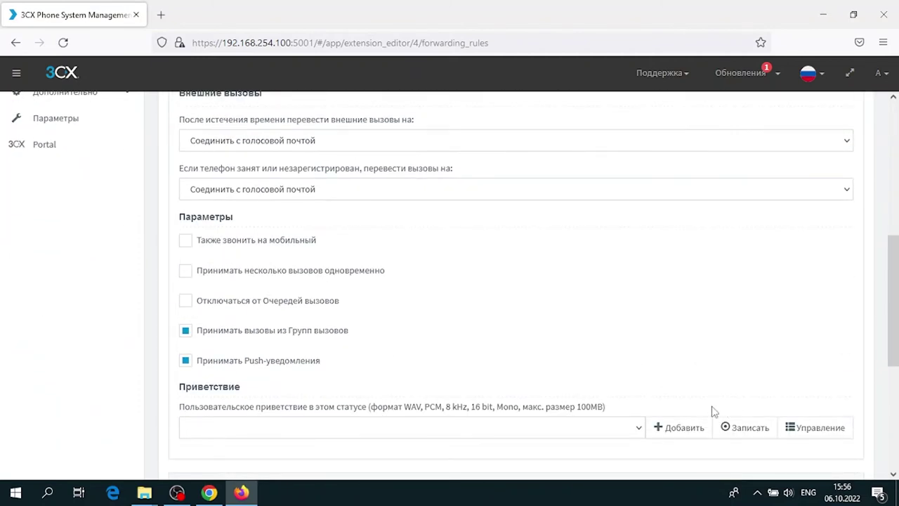
scroll(716, 408, down, 4)
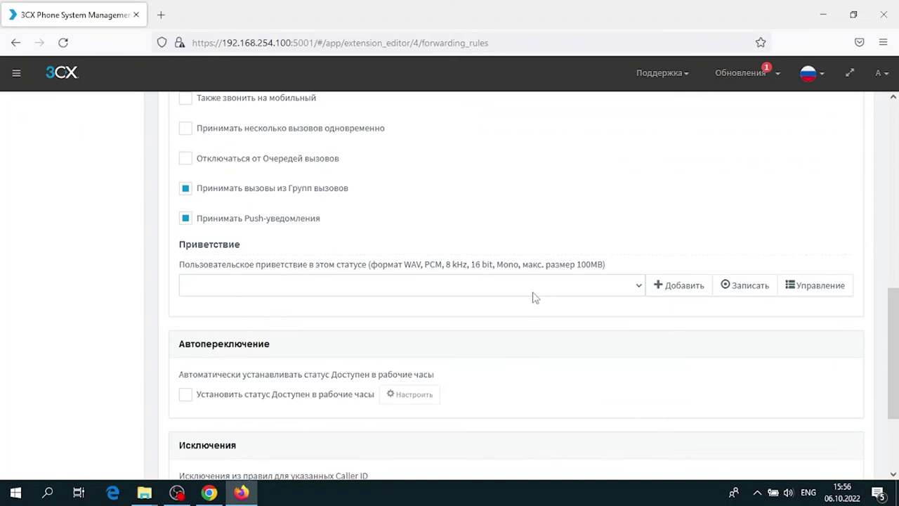
scroll(534, 298, up, 9)
scroll(534, 298, up, 5)
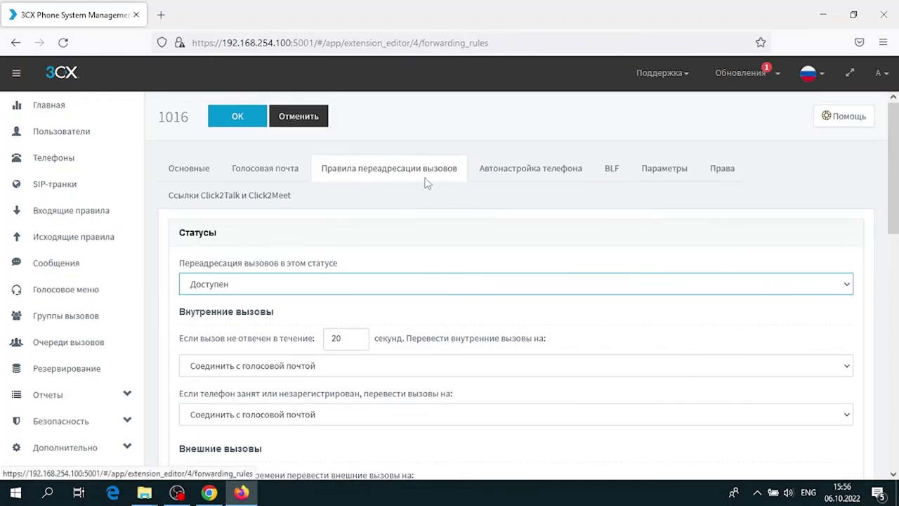
Step: Enable automatic switching to the Available status during working hours and view its working hours options, leaving them unchanged
scroll(435, 214, down, 15)
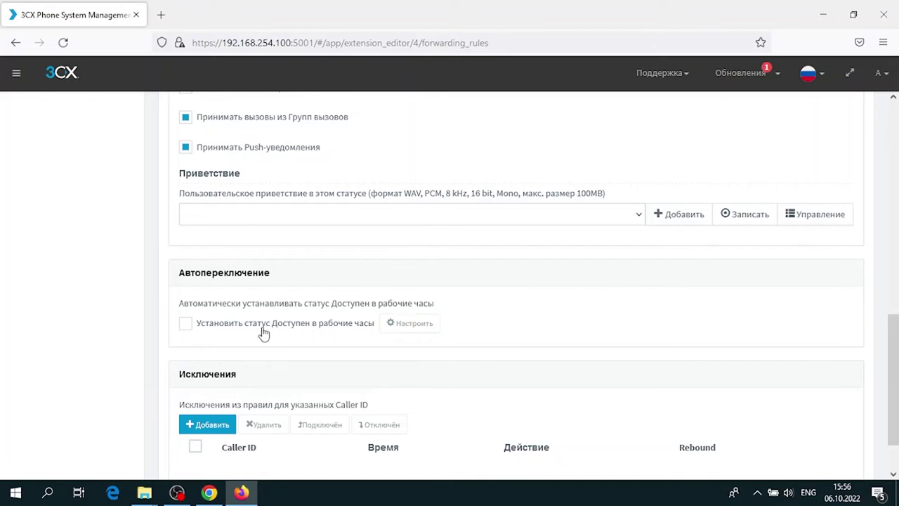
click(185, 323)
click(396, 323)
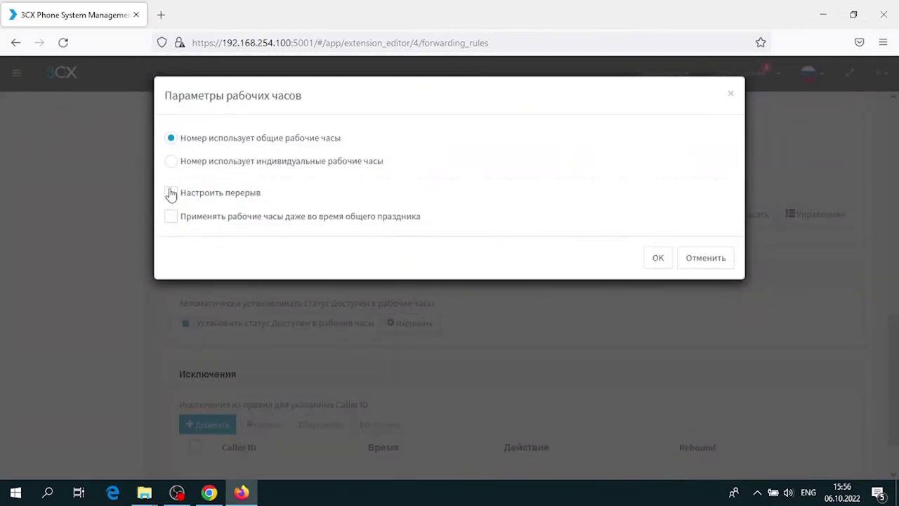
click(703, 259)
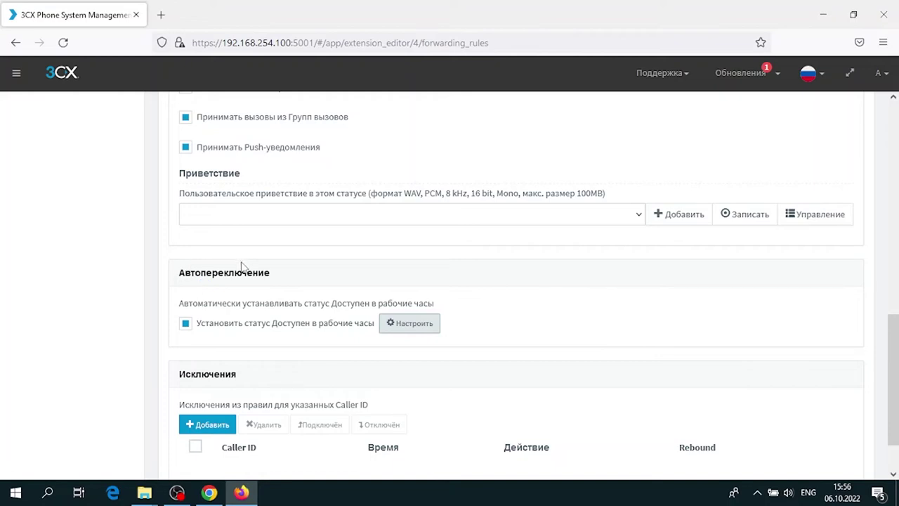
Step: Examine the section for forwarding rule exceptions based on Caller ID
scroll(241, 267, down, 2)
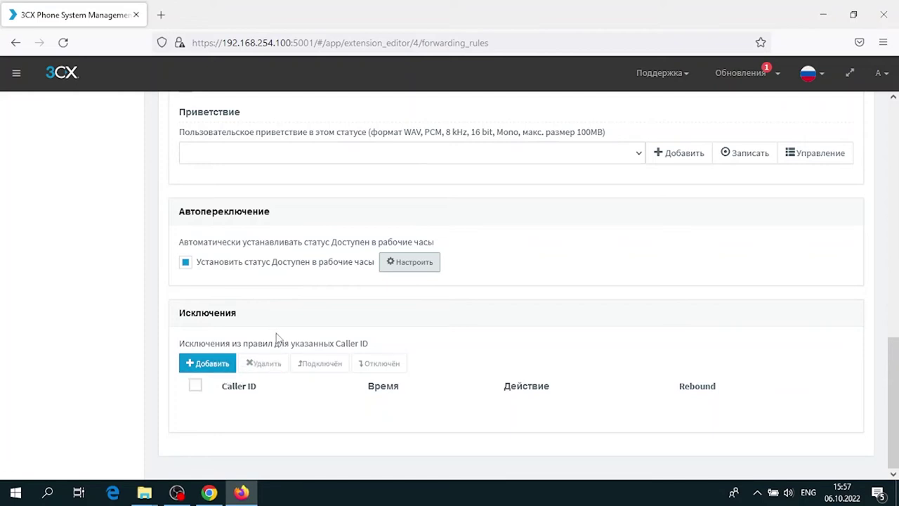
click(180, 312)
drag(180, 313, 242, 321)
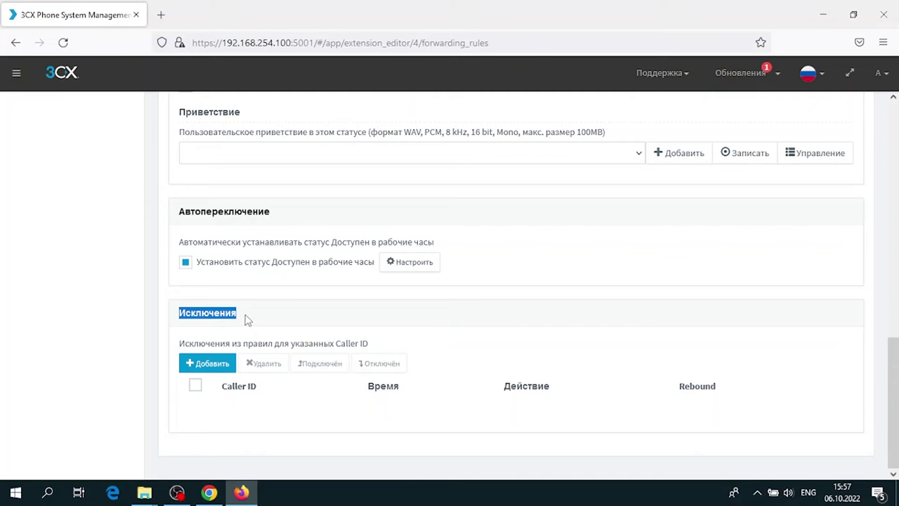
Step: Open extension 1016's phone provisioning settings and examine the authentication ID and password fields and the phone list
click(507, 168)
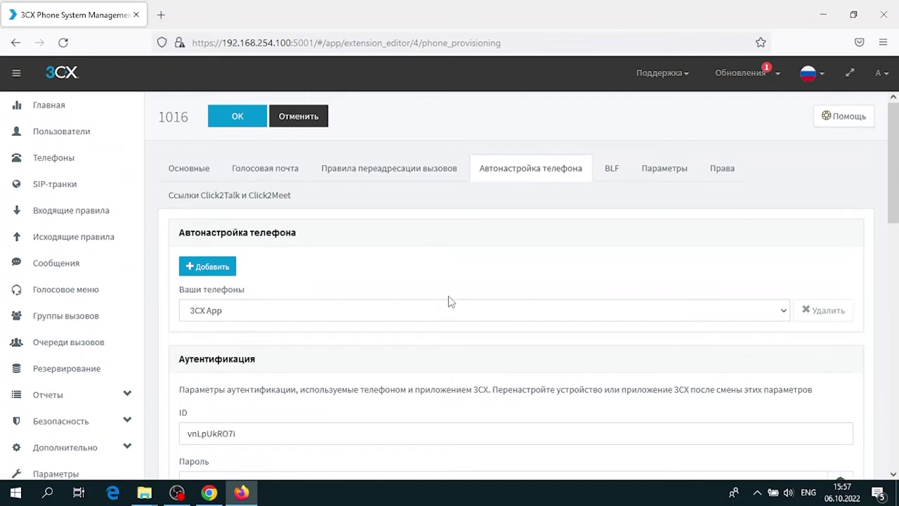
scroll(450, 300, down, 2)
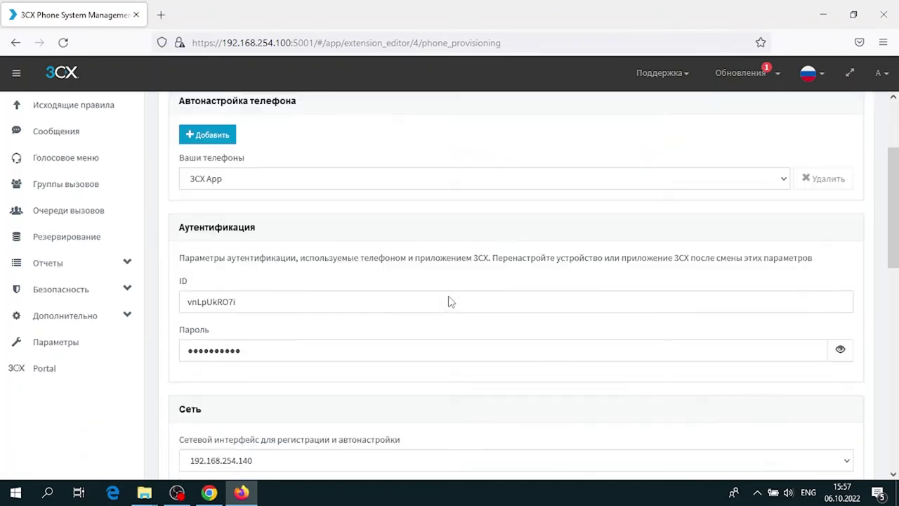
drag(298, 289, 185, 289)
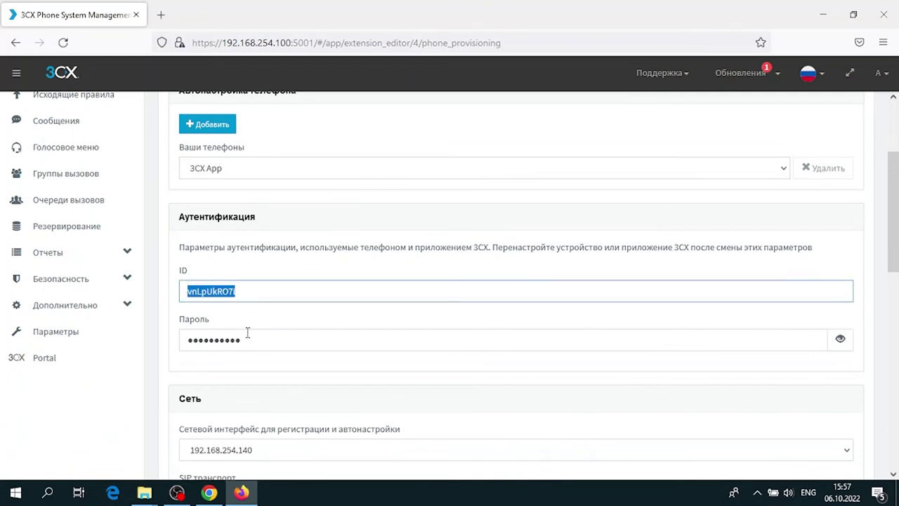
drag(248, 333, 175, 335)
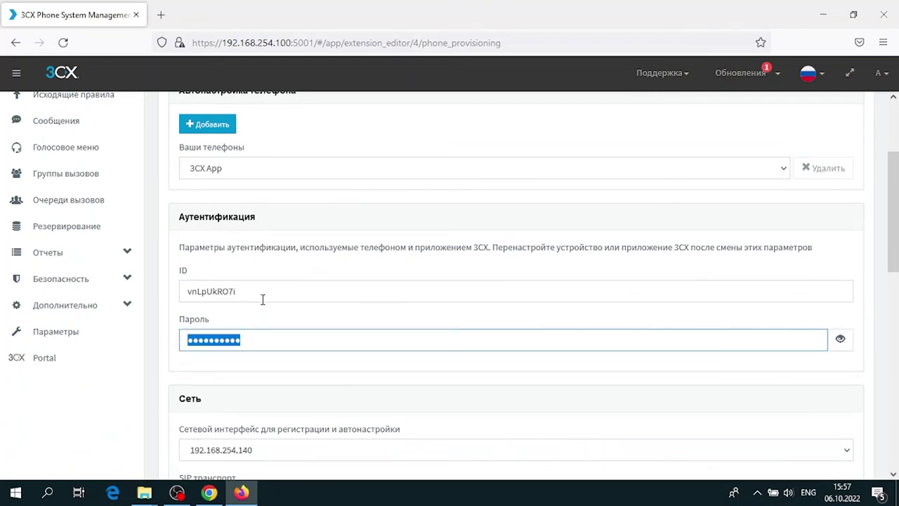
drag(269, 293, 165, 293)
drag(257, 344, 168, 342)
click(316, 173)
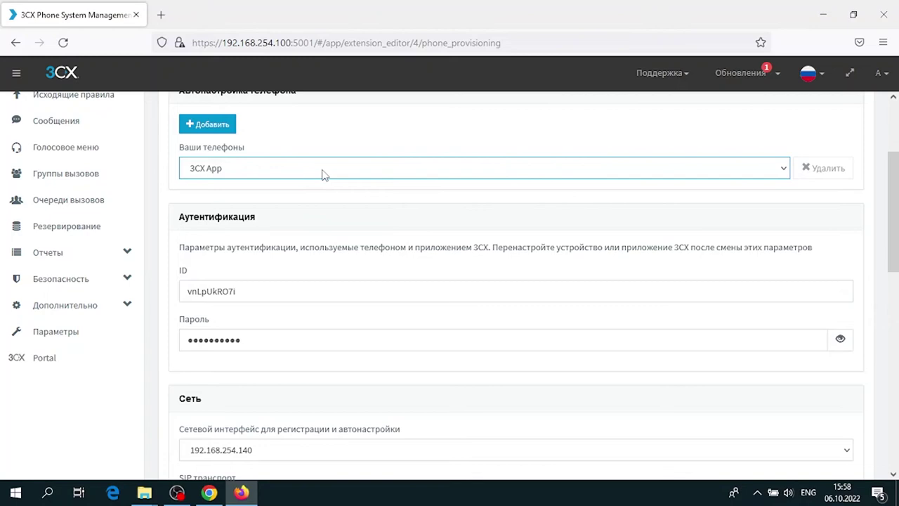
Step: Check the available network interfaces for registration and provisioning, plus the SIP transport options
scroll(325, 245, down, 1)
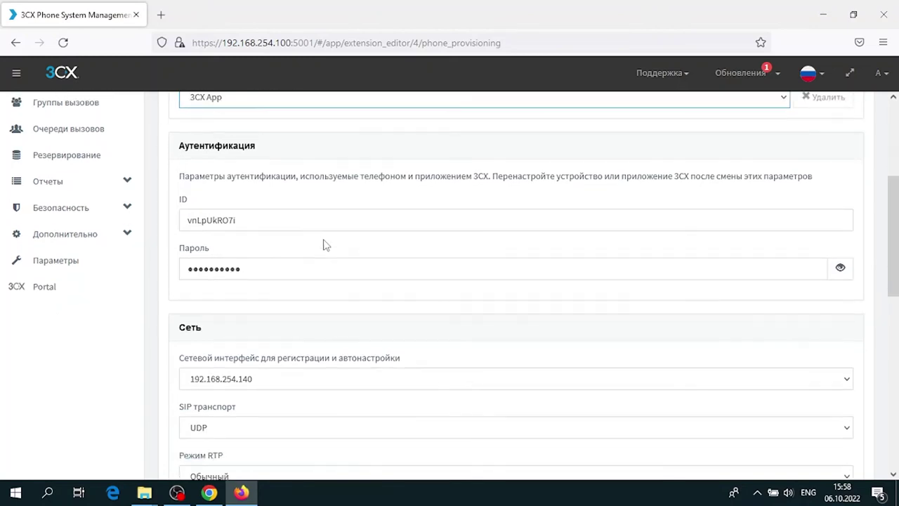
click(360, 377)
click(359, 377)
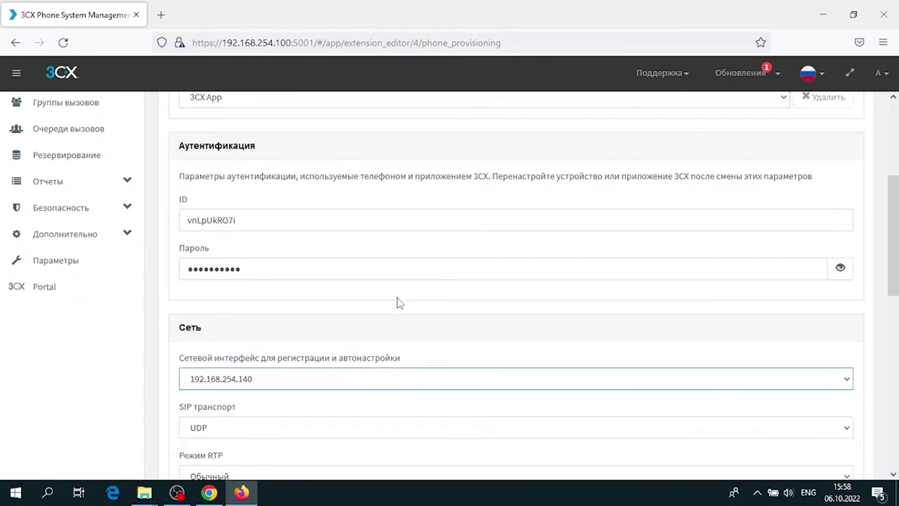
scroll(411, 292, down, 1)
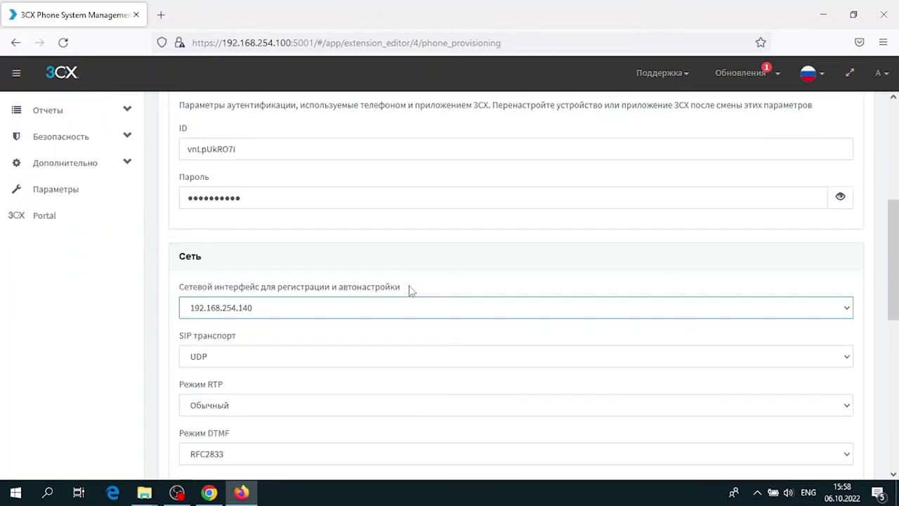
click(393, 358)
click(394, 356)
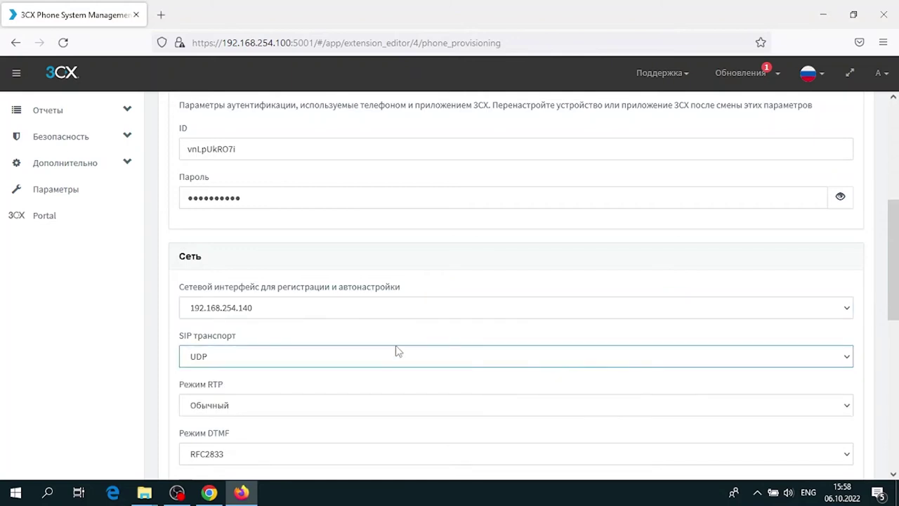
Step: Check the available RTP modes and DTMF modes in the provisioning network settings
scroll(395, 351, down, 1)
scroll(398, 353, down, 1)
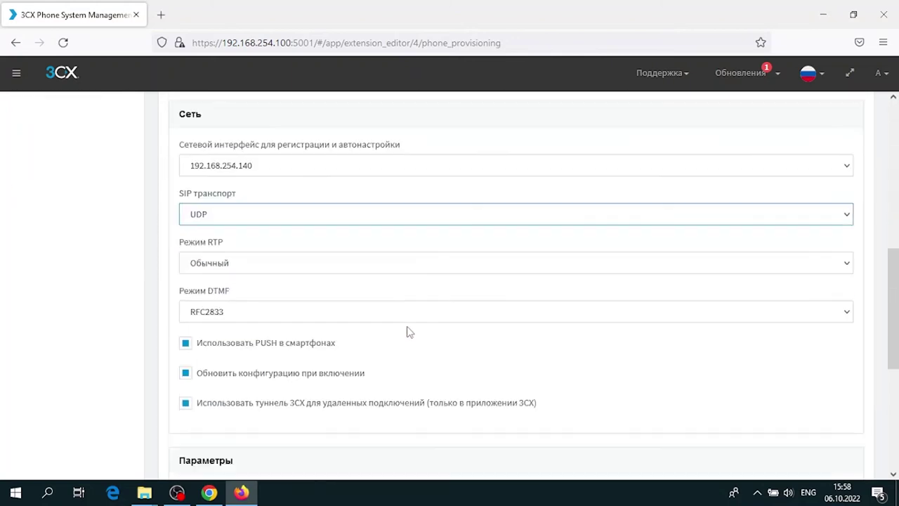
click(415, 267)
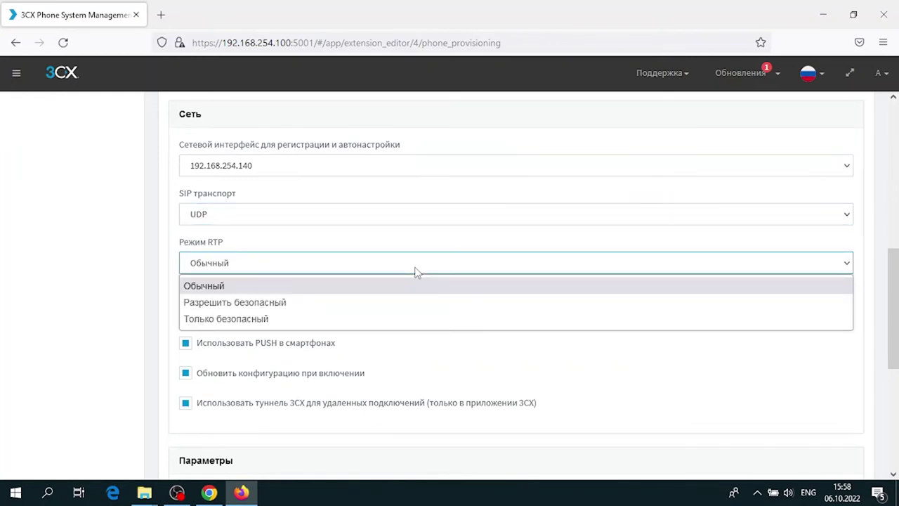
click(414, 267)
scroll(417, 271, down, 1)
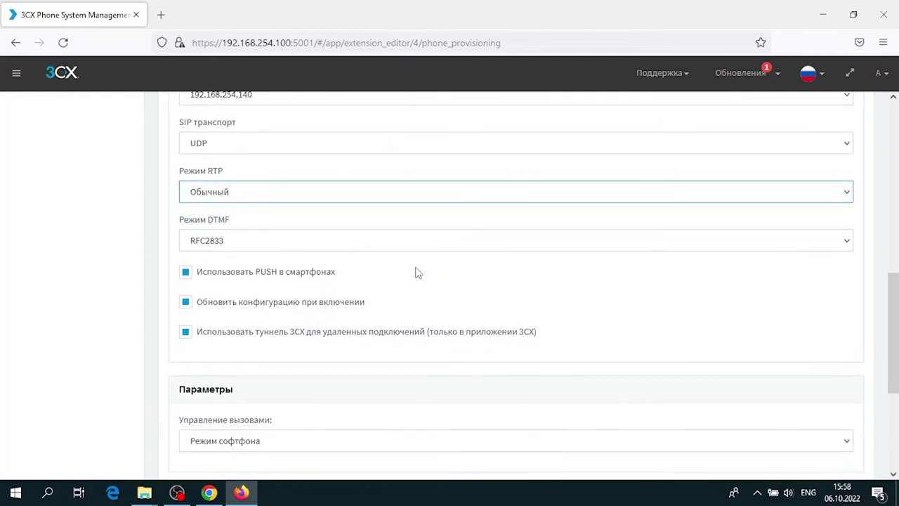
click(436, 246)
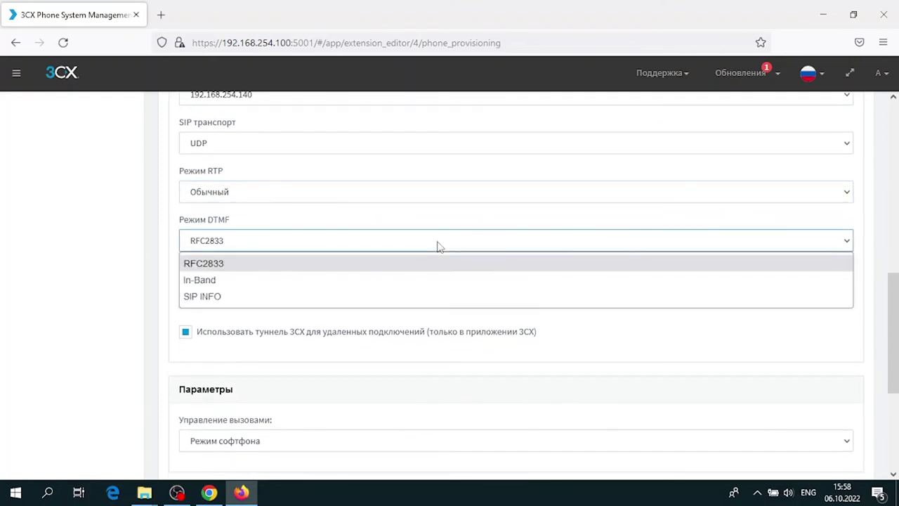
click(436, 246)
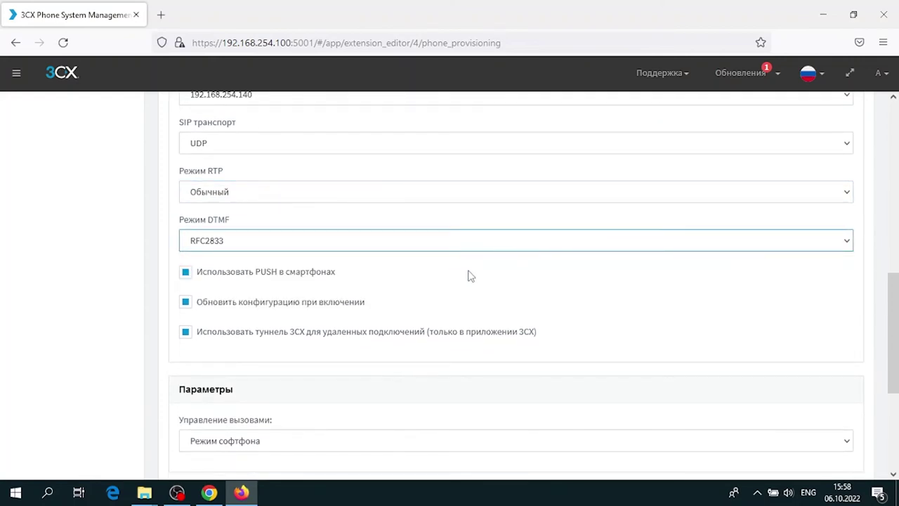
Step: Review the PUSH, configuration update and 3CX tunnel options, the call control modes and the access settings
scroll(471, 276, down, 1)
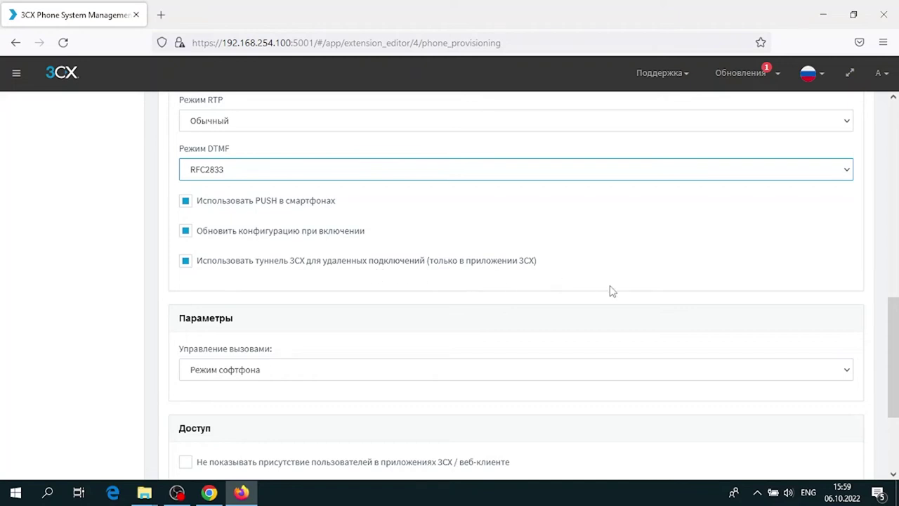
scroll(611, 291, down, 2)
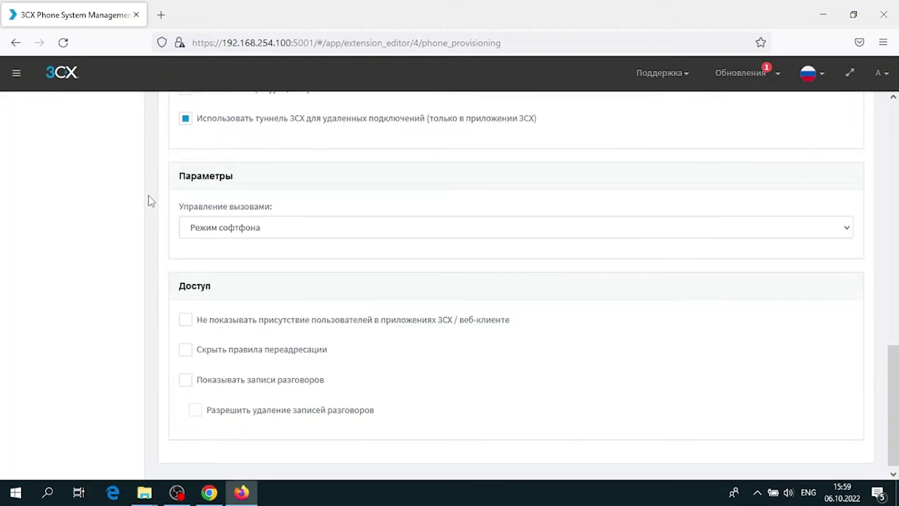
click(223, 224)
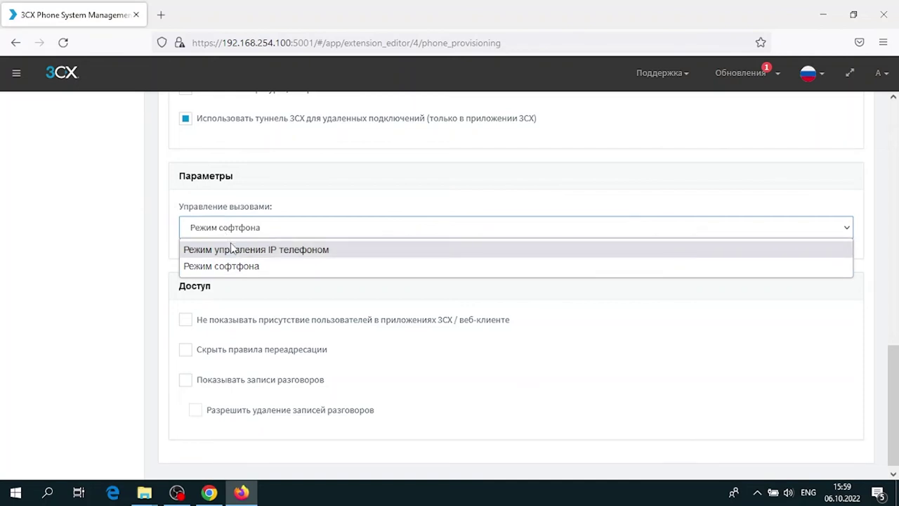
click(544, 202)
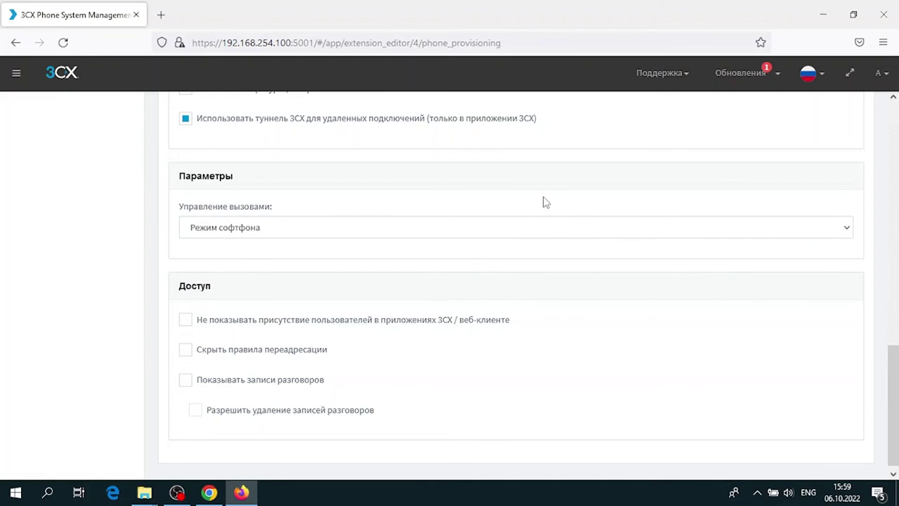
click(536, 234)
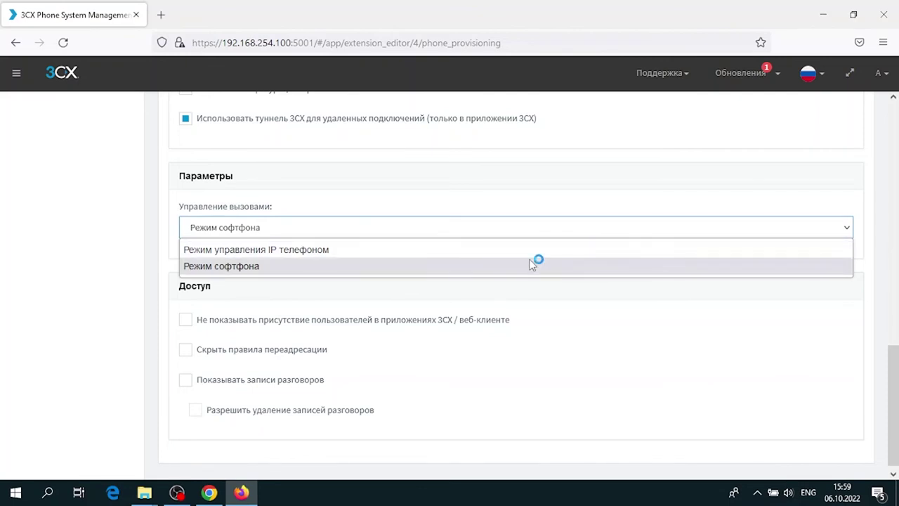
click(469, 254)
Step: Open extension 1016's BLF settings and check the function types available for the first indicator button
scroll(469, 254, down, 1)
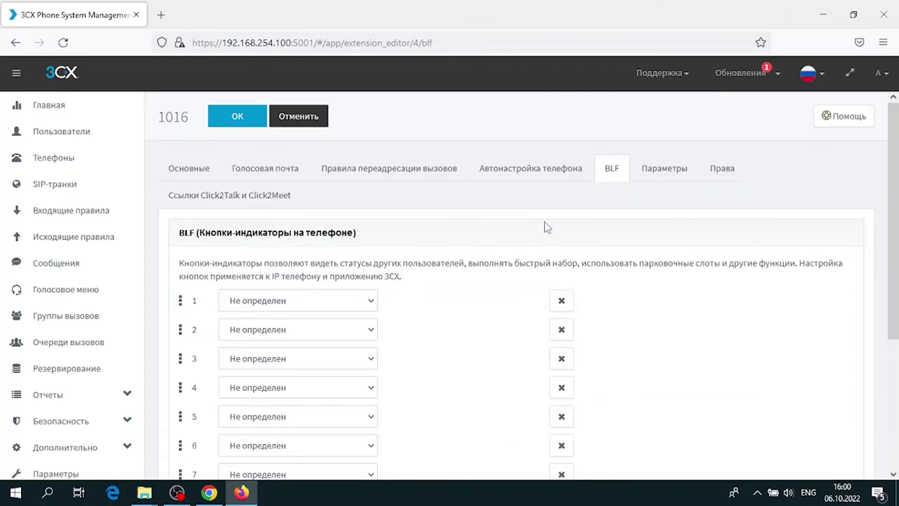
scroll(436, 268, down, 3)
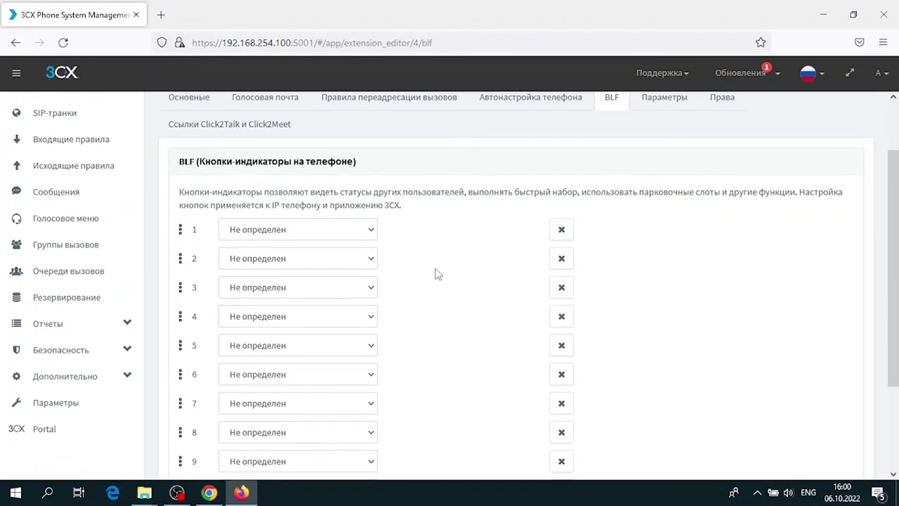
click(374, 159)
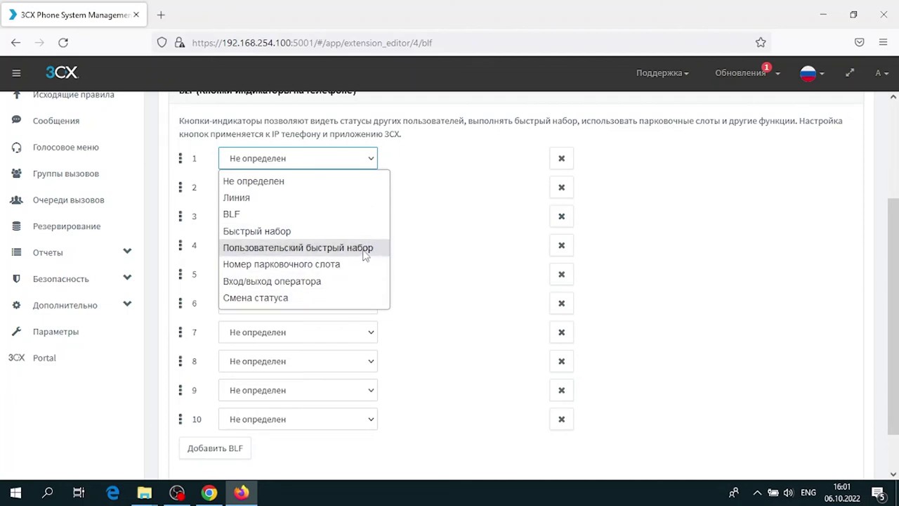
click(500, 138)
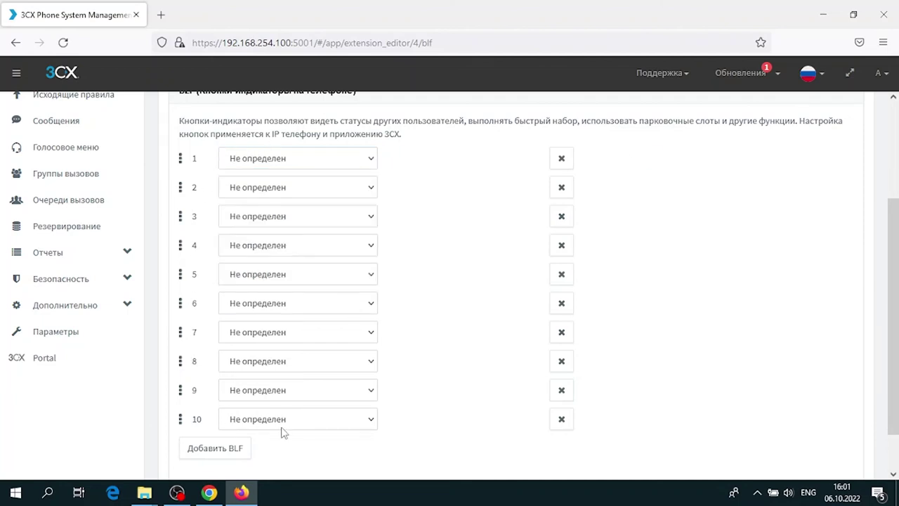
Step: Assign the speed dial function (Быстрый набор) to the first BLF button and look over the button list
key(Down)
click(371, 159)
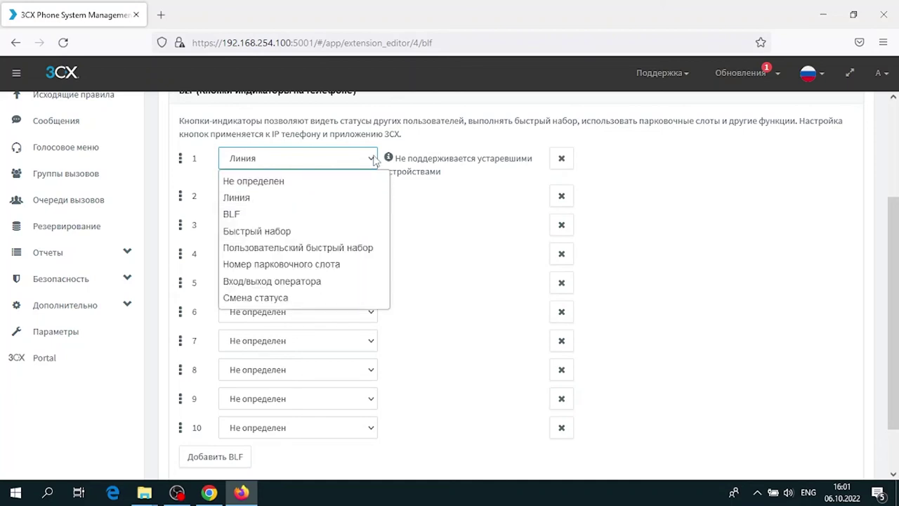
click(347, 212)
key(Down)
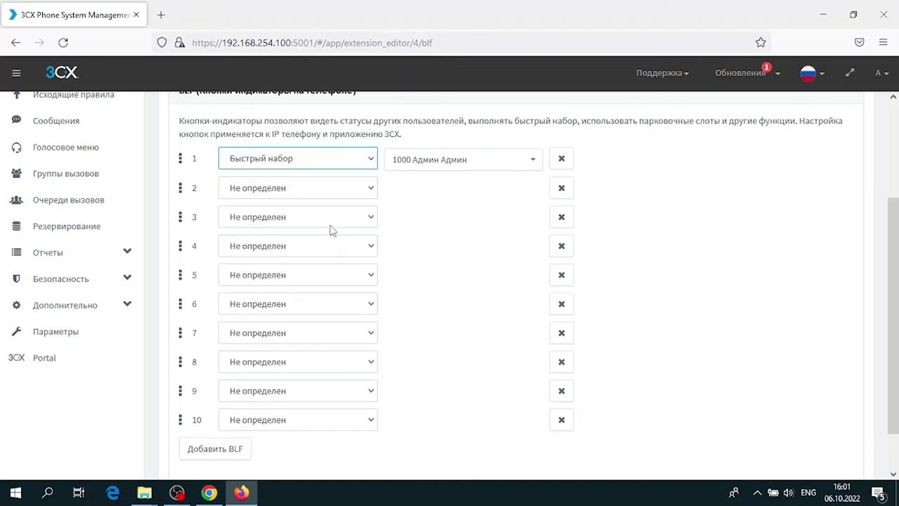
scroll(335, 228, up, 2)
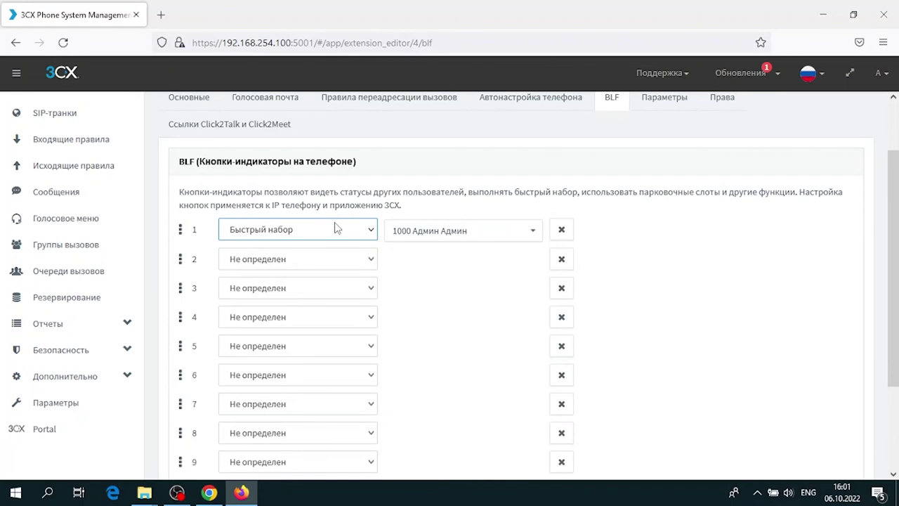
scroll(312, 182, down, 2)
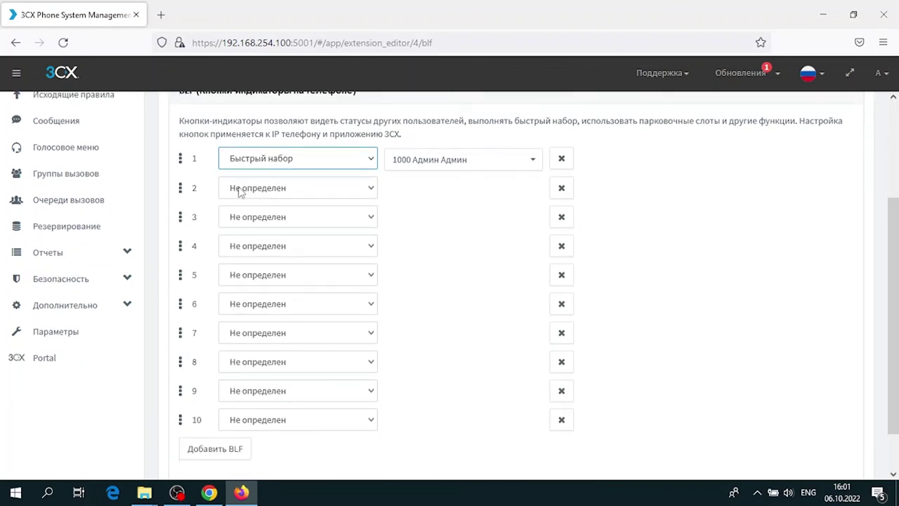
scroll(239, 198, up, 1)
scroll(240, 200, up, 1)
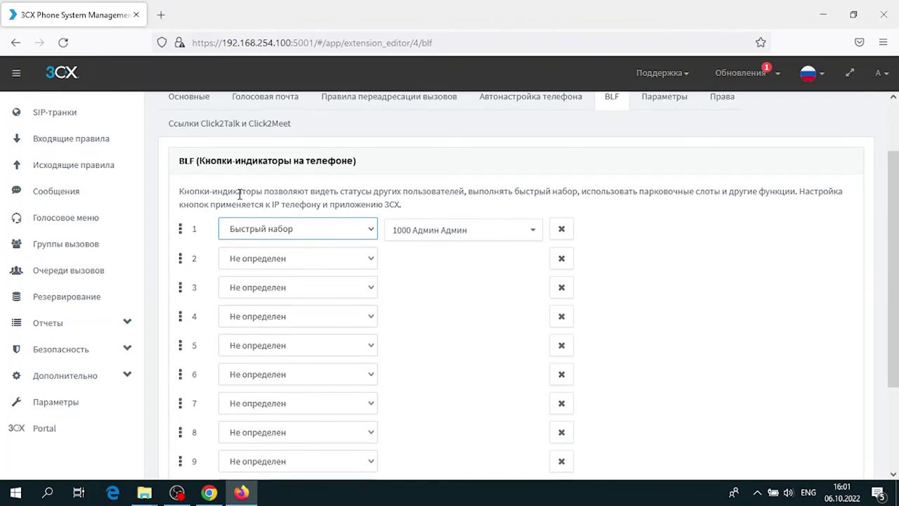
scroll(240, 196, down, 2)
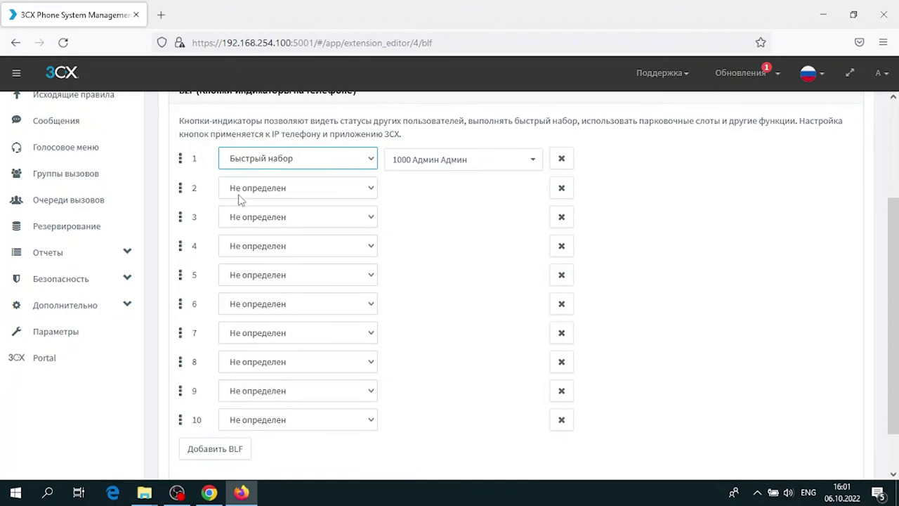
Step: Open the extension's general options (Параметры) and review the restrictions and call recording settings
scroll(239, 200, up, 4)
click(680, 169)
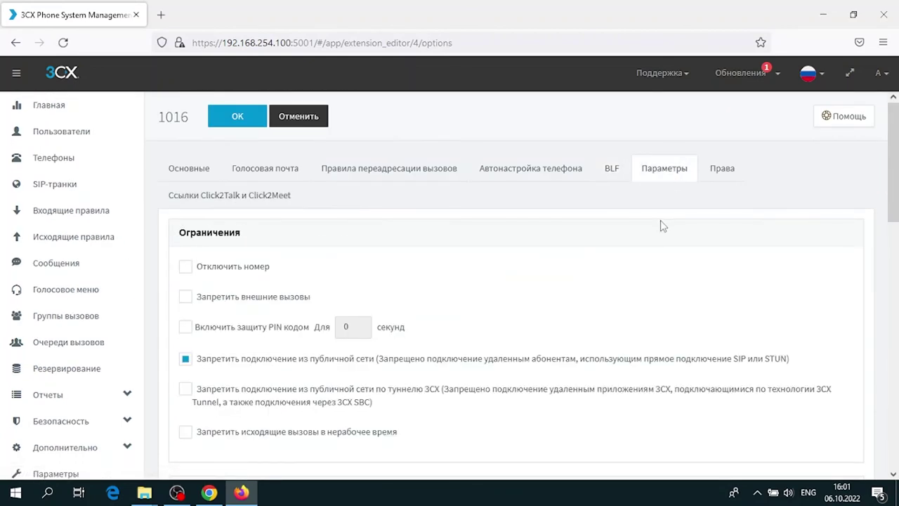
scroll(663, 226, down, 2)
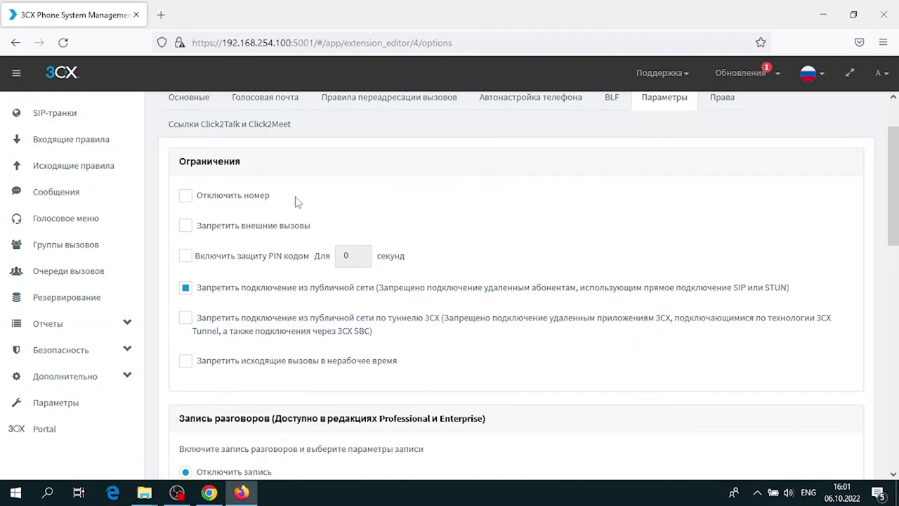
scroll(291, 251, down, 2)
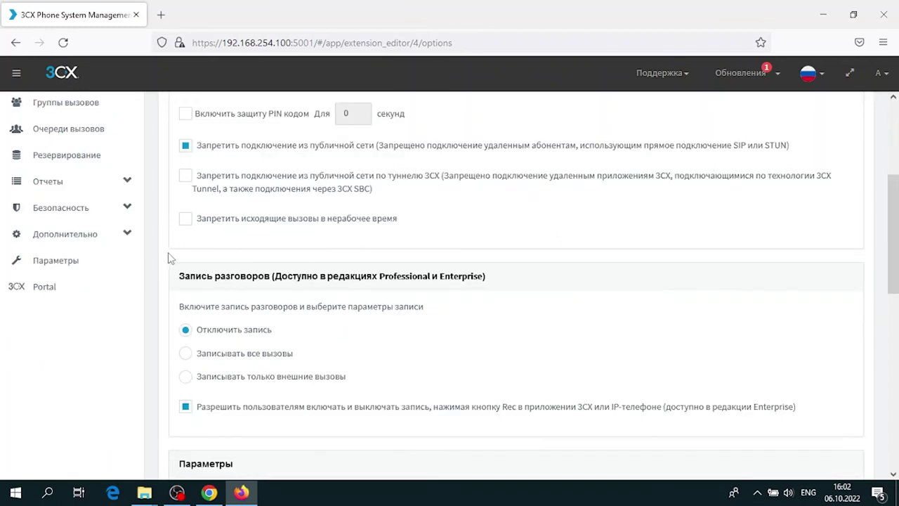
scroll(595, 297, down, 1)
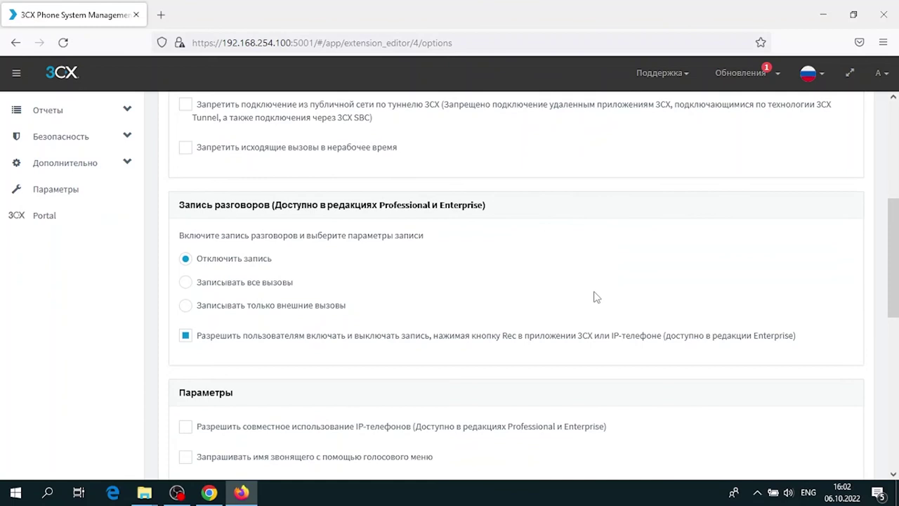
Step: Review the phone sharing, caller name, missed-call notification and SIP ID options, plus the troubleshooting and integration settings
scroll(595, 297, down, 2)
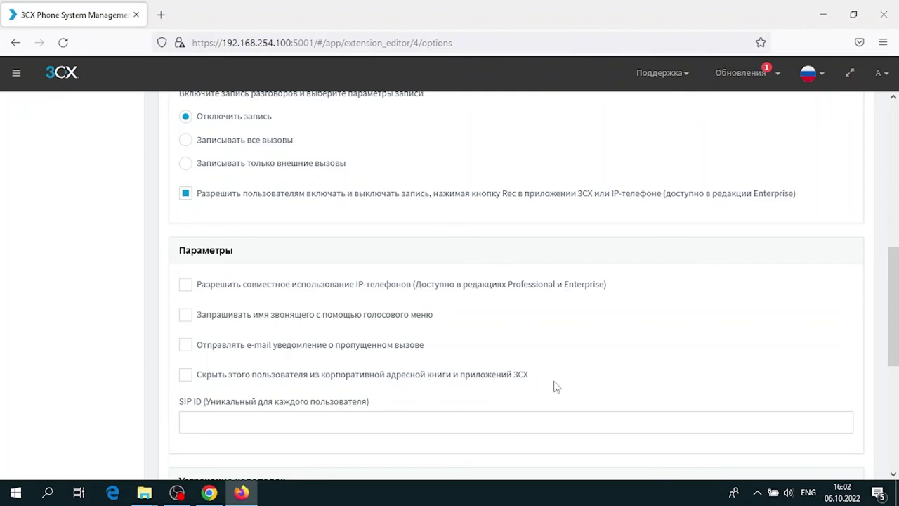
scroll(554, 387, down, 2)
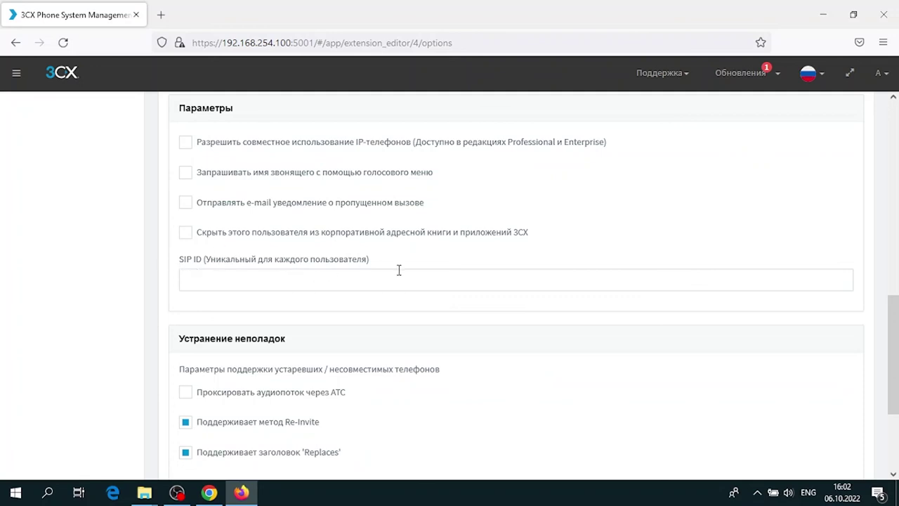
scroll(416, 330, down, 1)
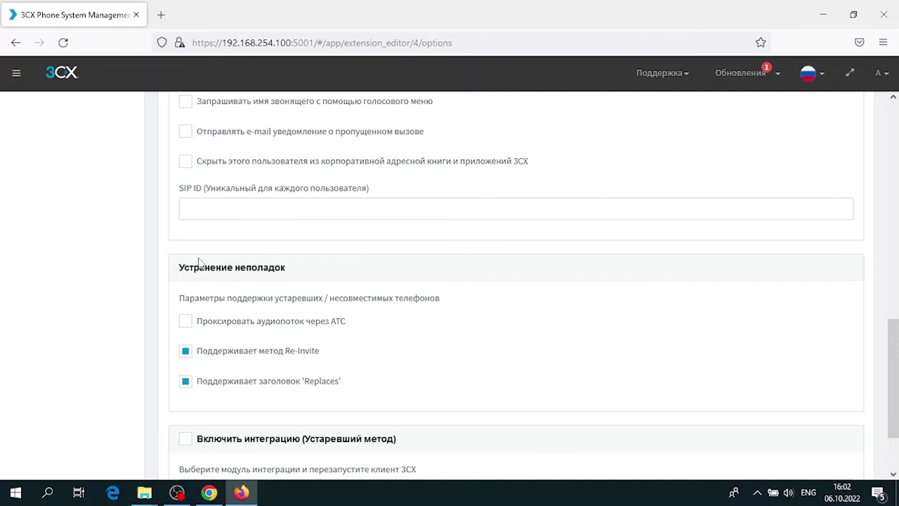
scroll(389, 394, down, 2)
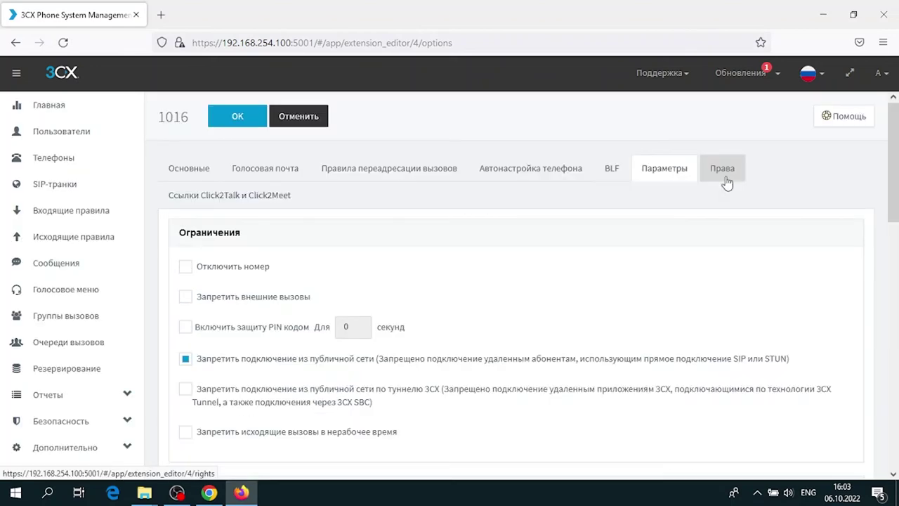
Step: Open the extension's rights settings (Права) and check the available group memberships and user roles
click(724, 172)
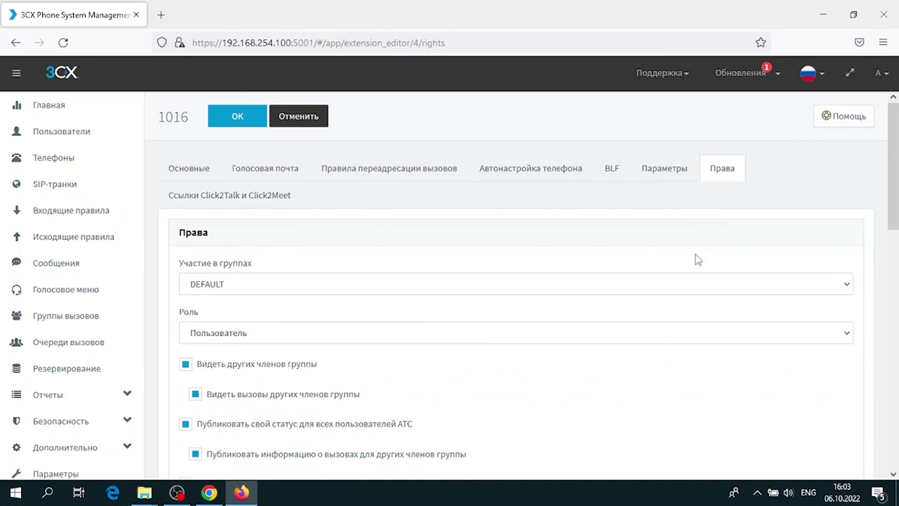
scroll(697, 259, down, 2)
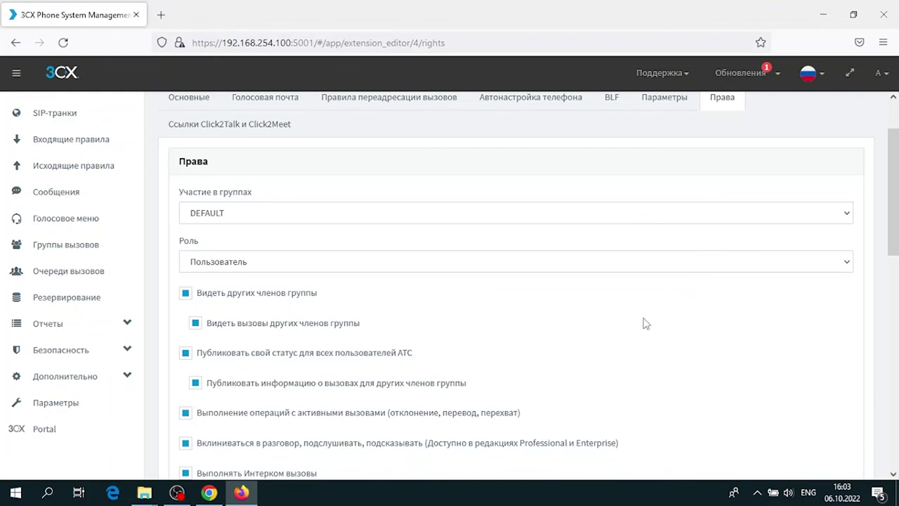
click(621, 215)
click(620, 215)
click(617, 263)
click(616, 263)
click(625, 217)
click(626, 219)
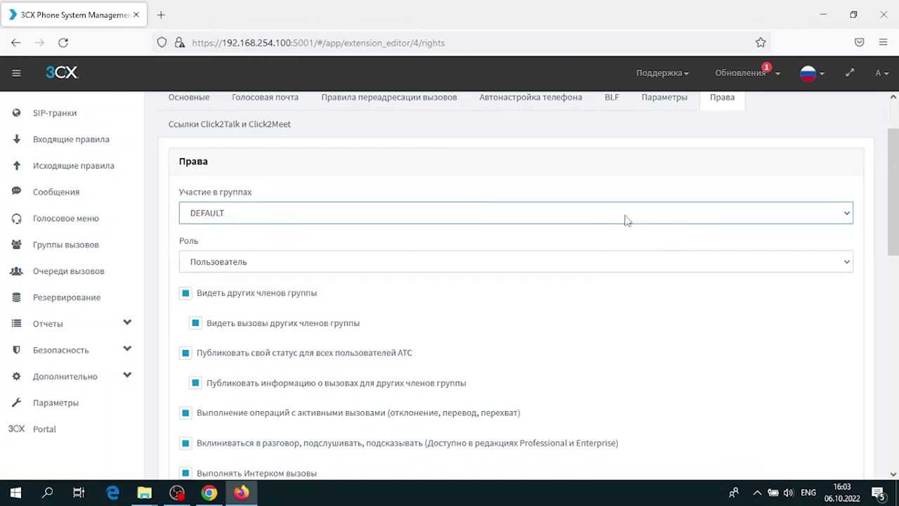
click(345, 219)
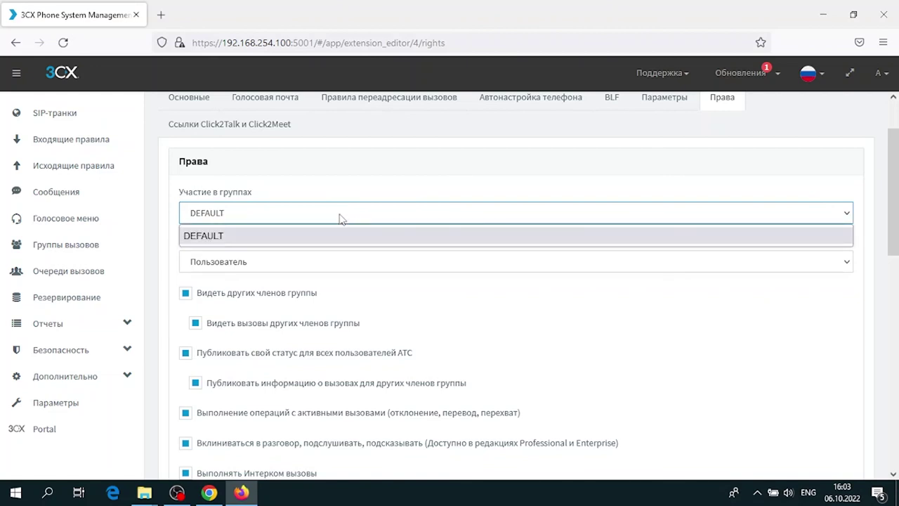
click(343, 216)
Step: Review the individual call, status and recording permissions and the 3CX management console access option
scroll(337, 253, down, 2)
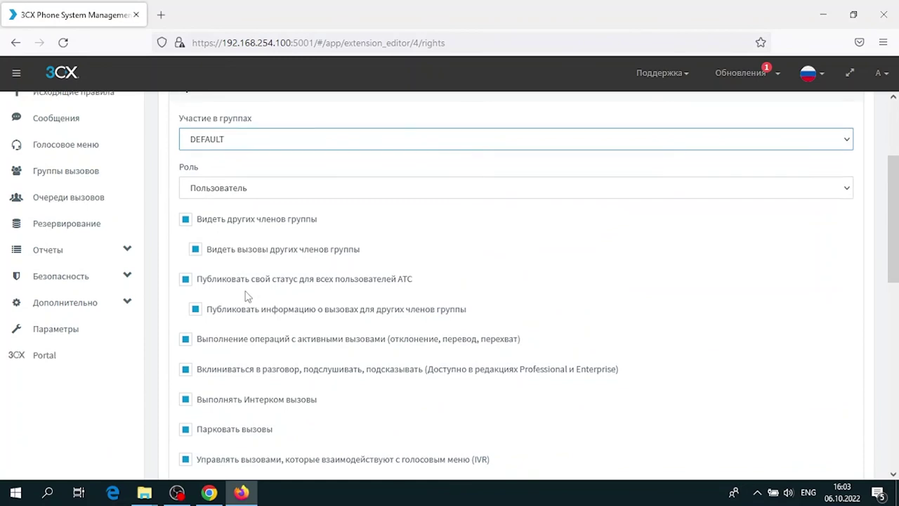
scroll(246, 296, down, 4)
scroll(245, 296, up, 4)
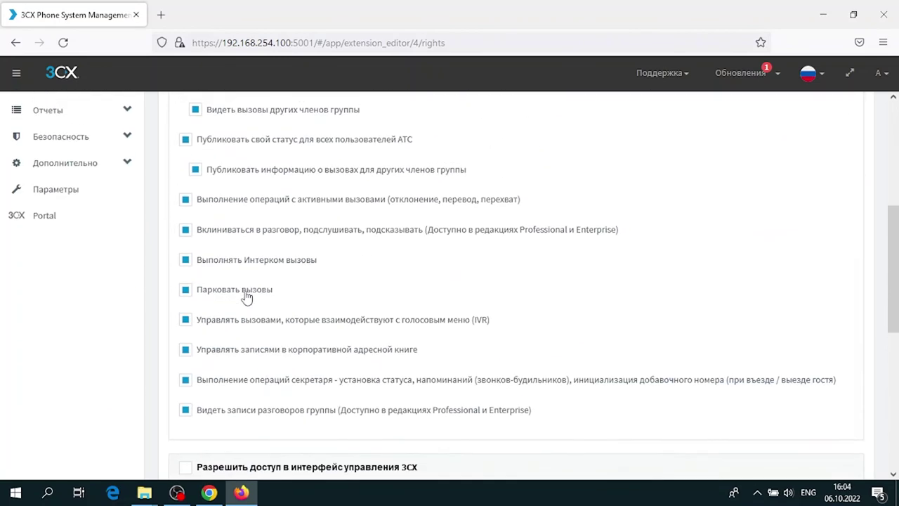
scroll(196, 253, up, 2)
scroll(197, 254, down, 2)
scroll(198, 253, down, 6)
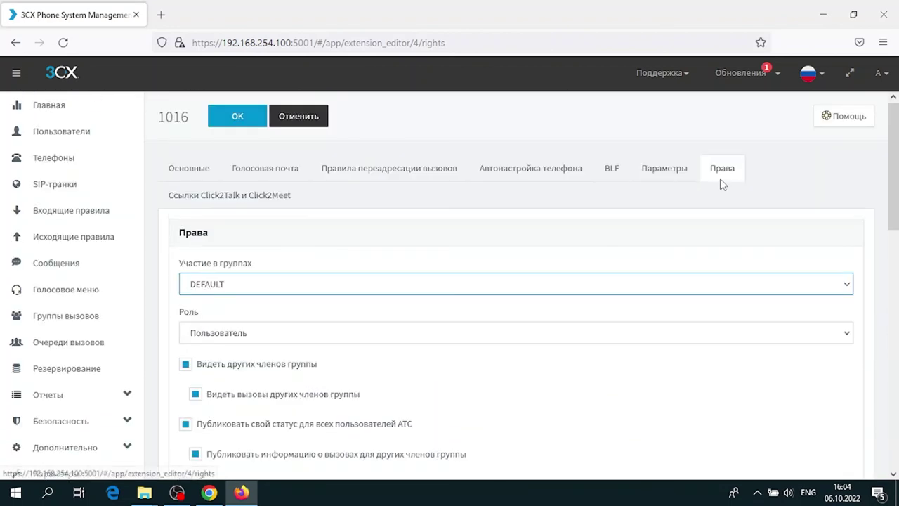
scroll(712, 185, down, 10)
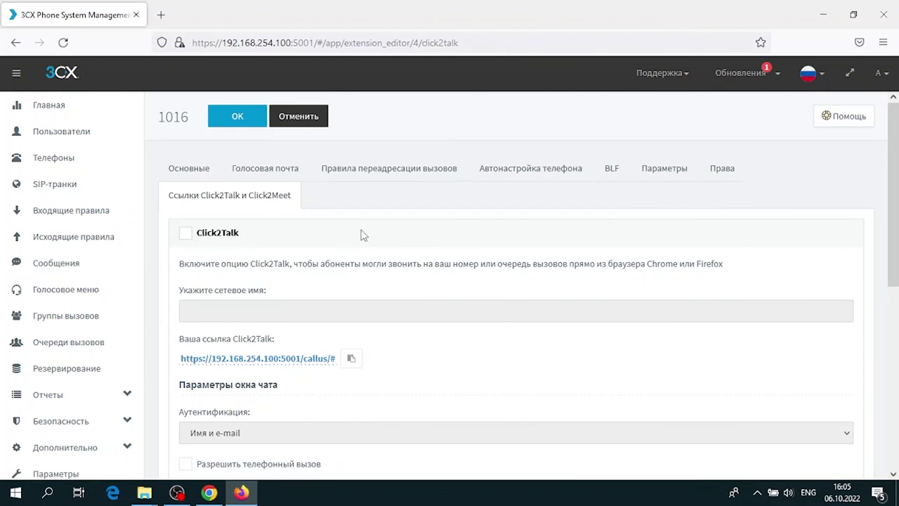
Step: Examine the Click2Talk and Click2Meet link settings of extension 1016 and return to the user list
scroll(363, 236, down, 2)
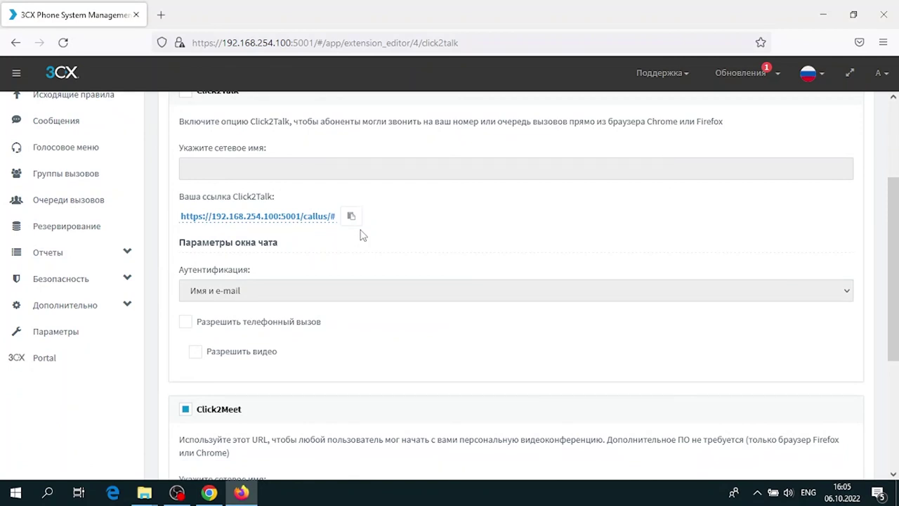
scroll(362, 235, down, 3)
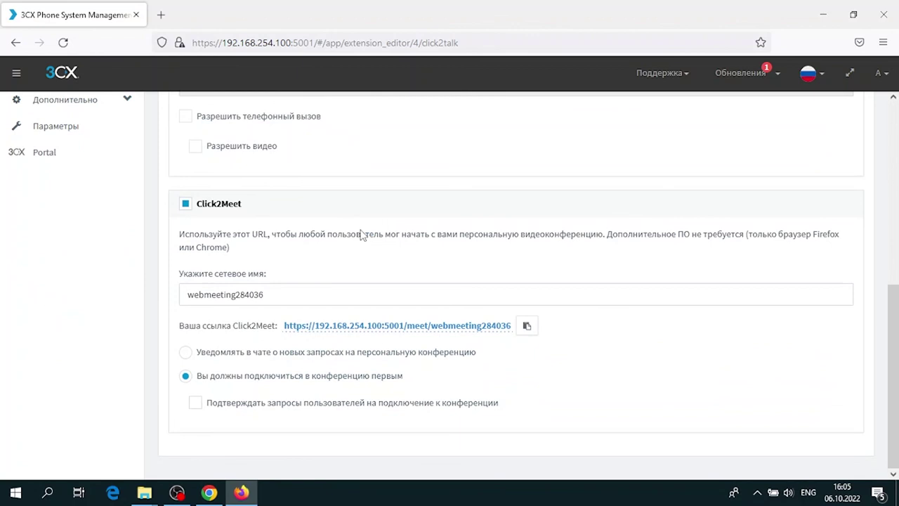
scroll(362, 235, up, 4)
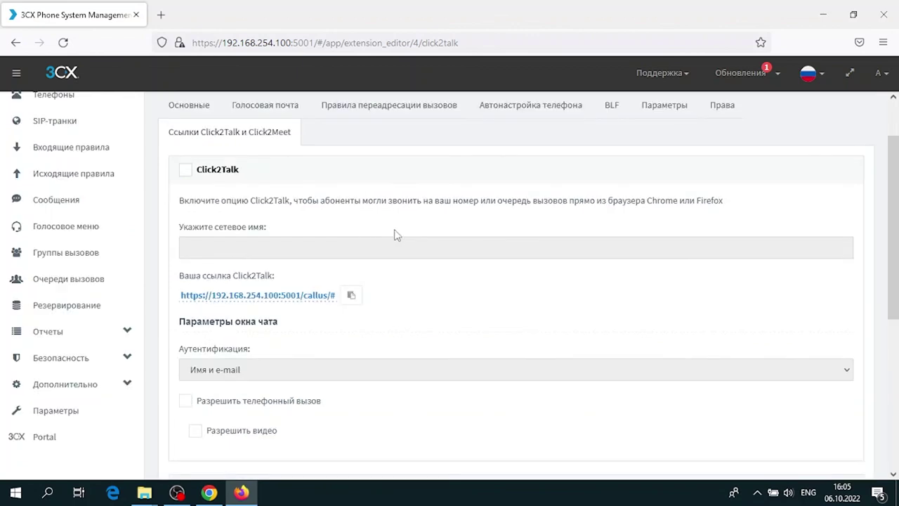
scroll(473, 249, down, 3)
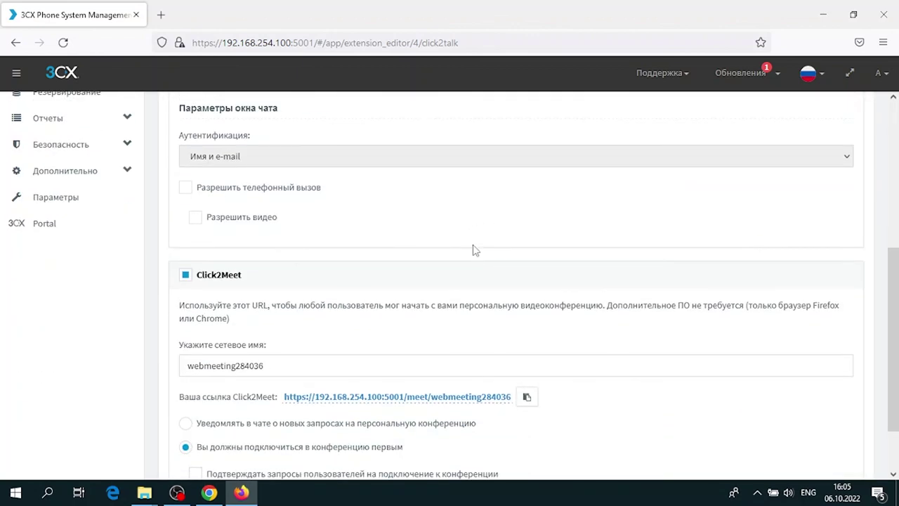
scroll(473, 248, down, 1)
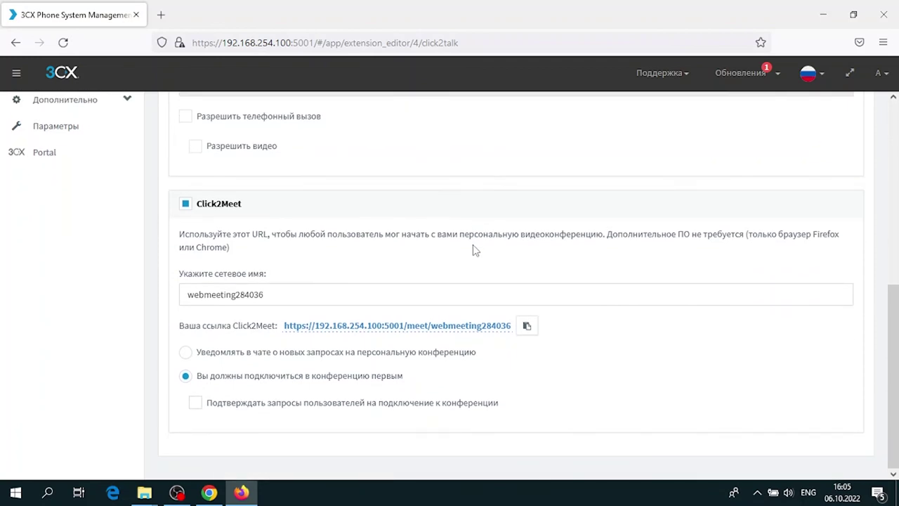
scroll(474, 249, up, 5)
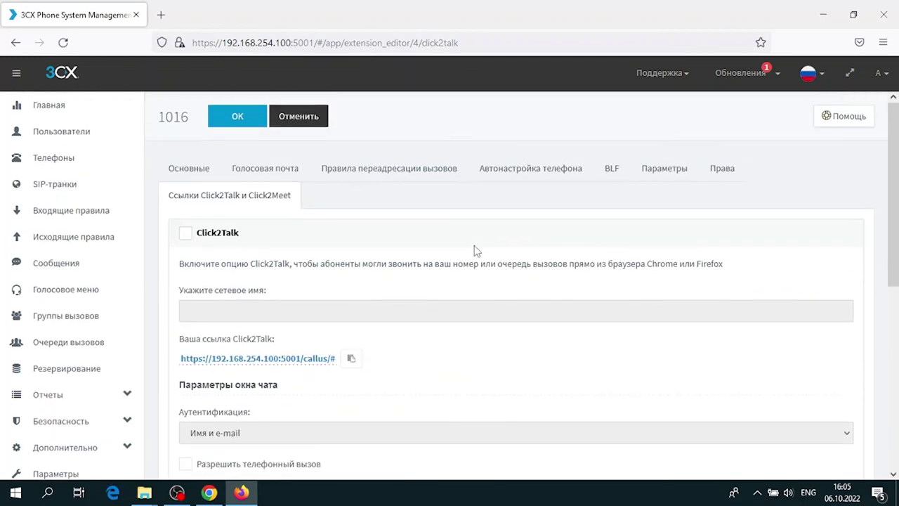
scroll(474, 251, down, 5)
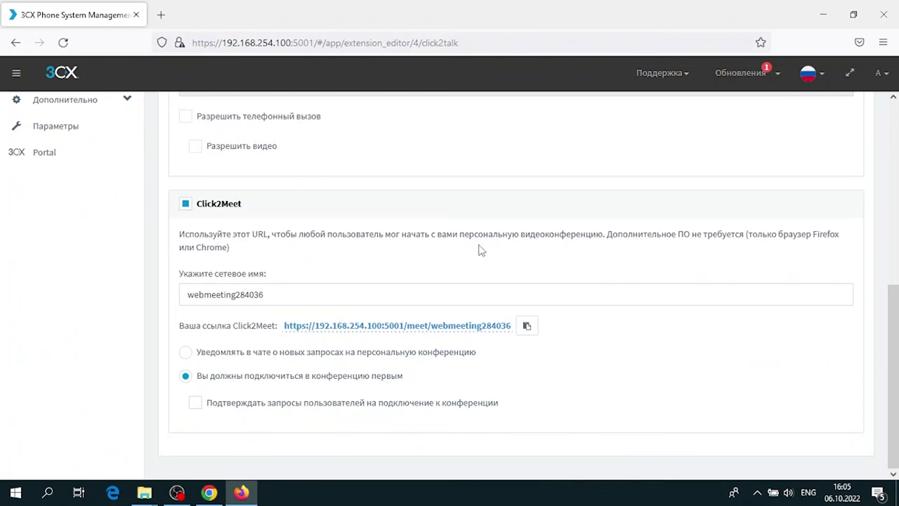
scroll(481, 251, up, 5)
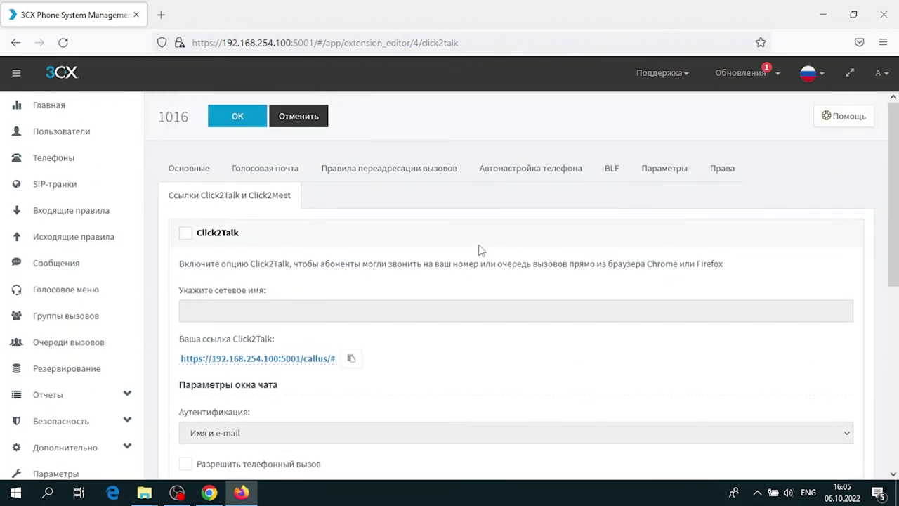
click(70, 134)
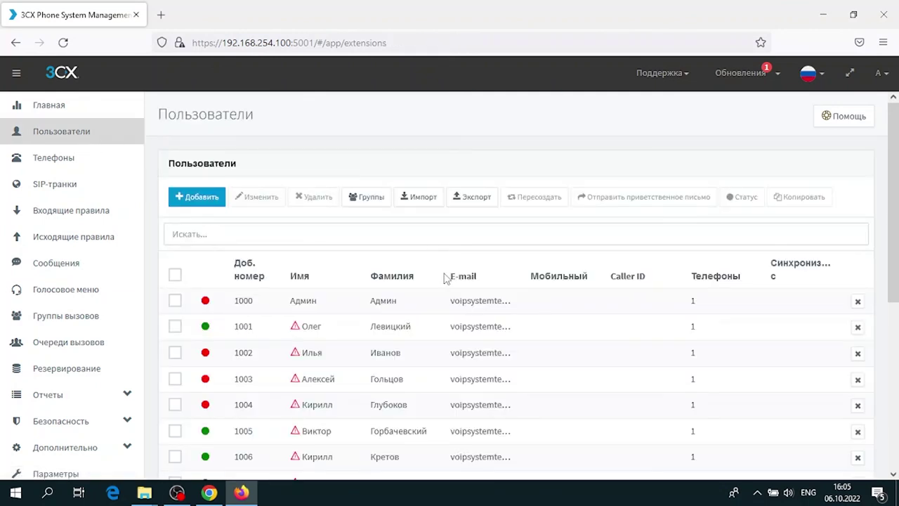
Step: Examine the authentication ID and password fields in extension 1001's phone provisioning settings and return to the user list
scroll(439, 279, down, 3)
scroll(626, 407, down, 1)
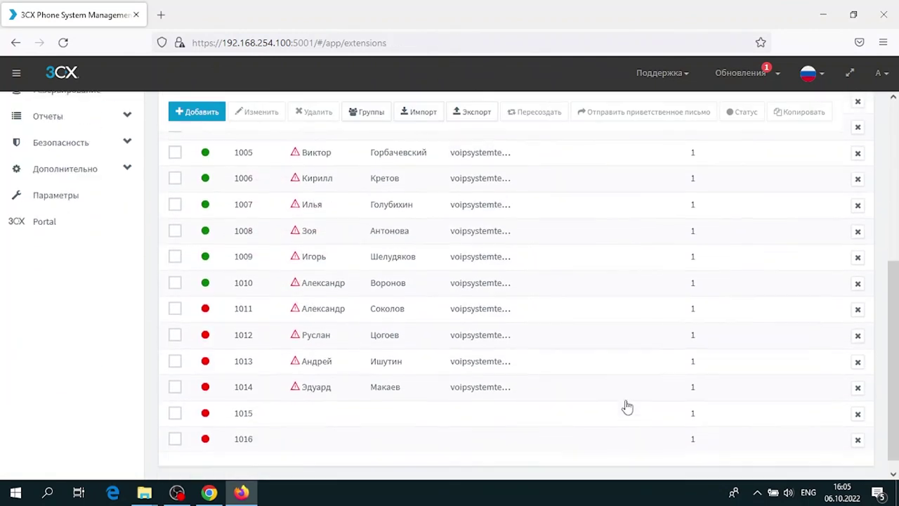
scroll(596, 327, up, 4)
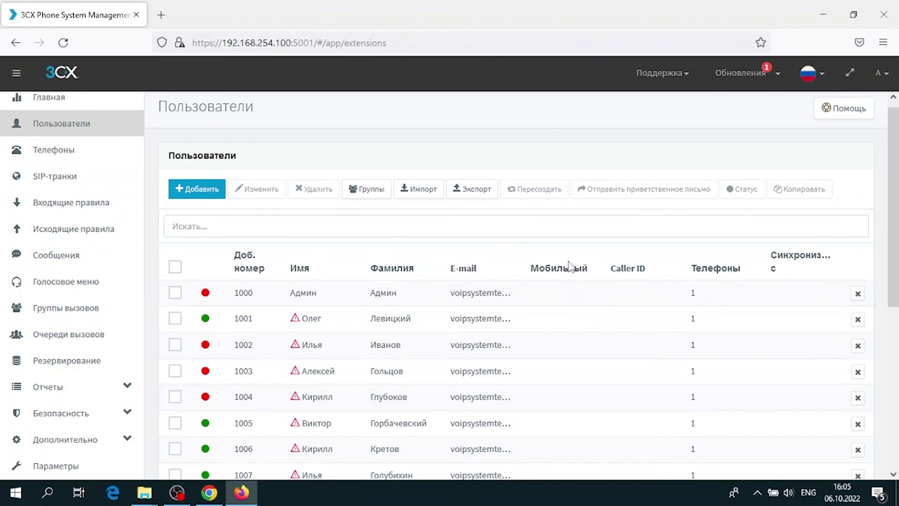
click(309, 324)
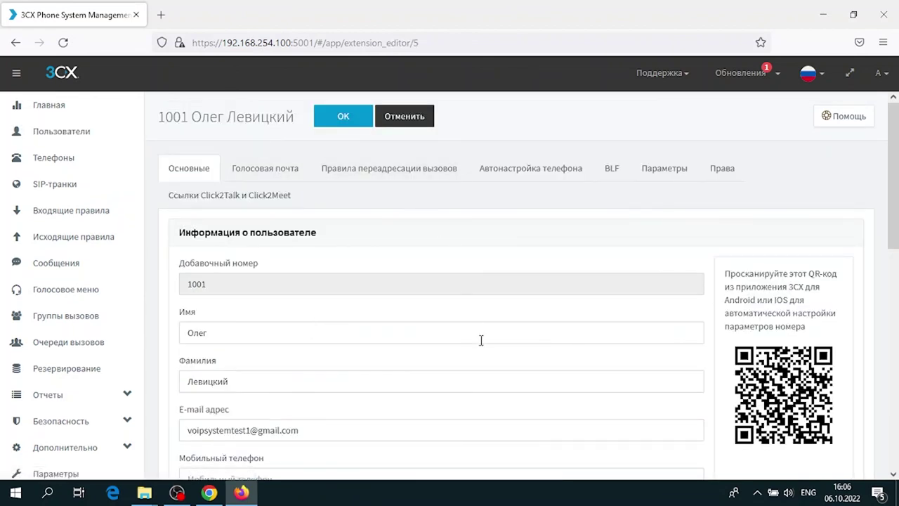
scroll(481, 340, down, 5)
drag(278, 281, 174, 279)
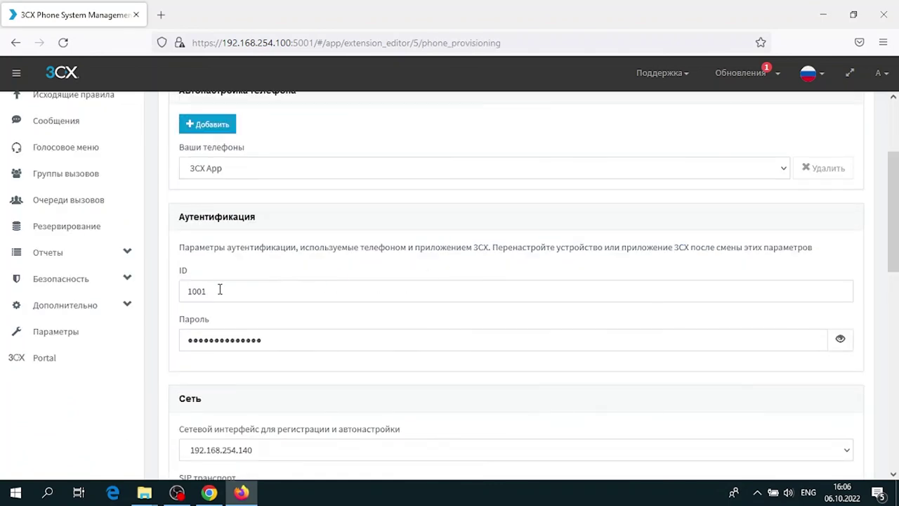
drag(215, 289, 183, 288)
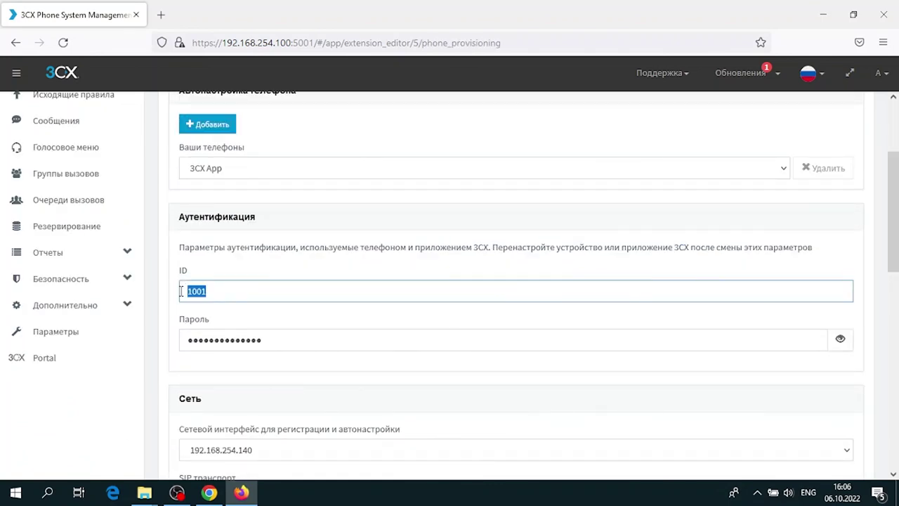
click(287, 345)
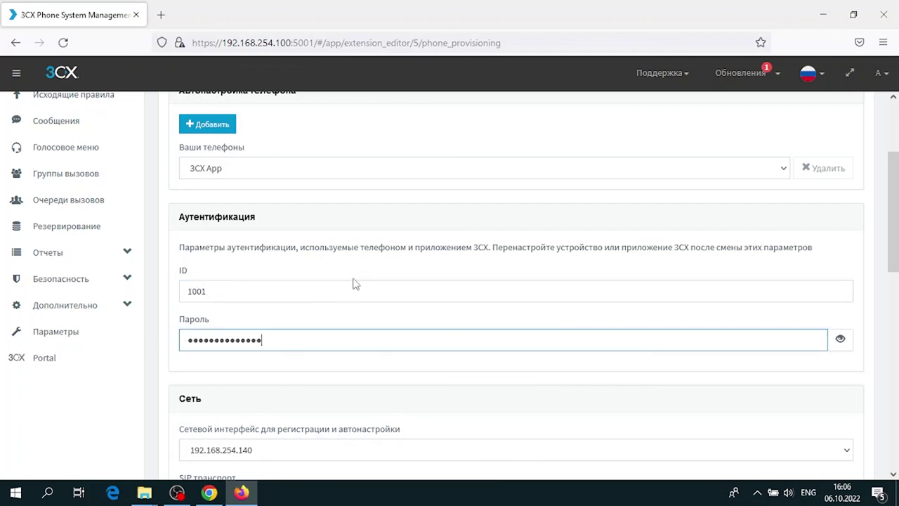
scroll(287, 213, up, 2)
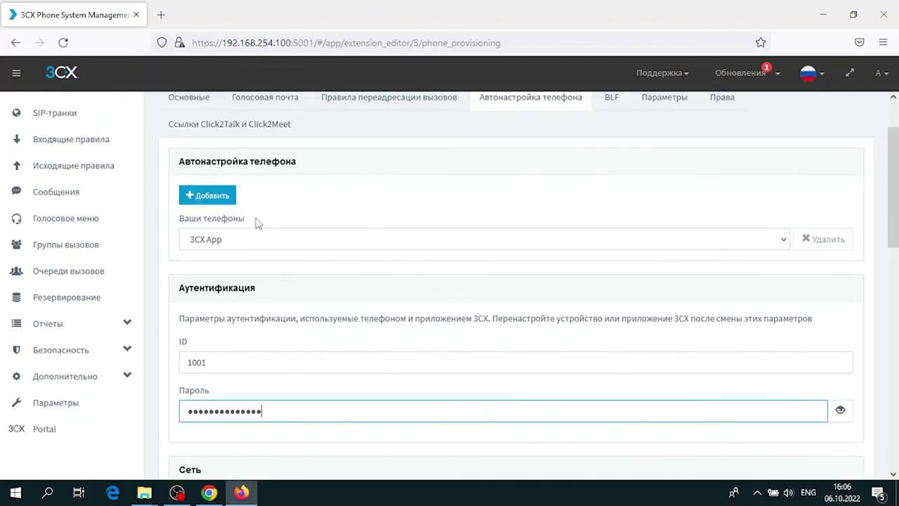
scroll(205, 289, down, 3)
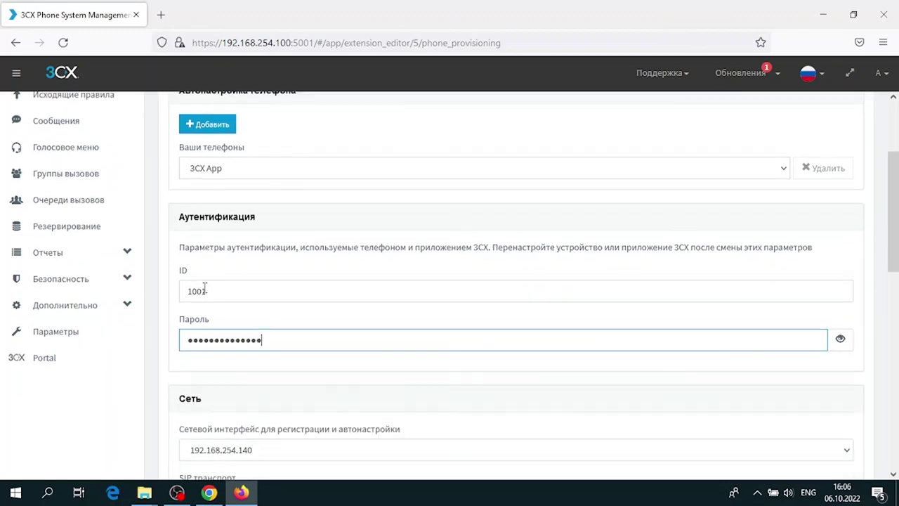
key(Return)
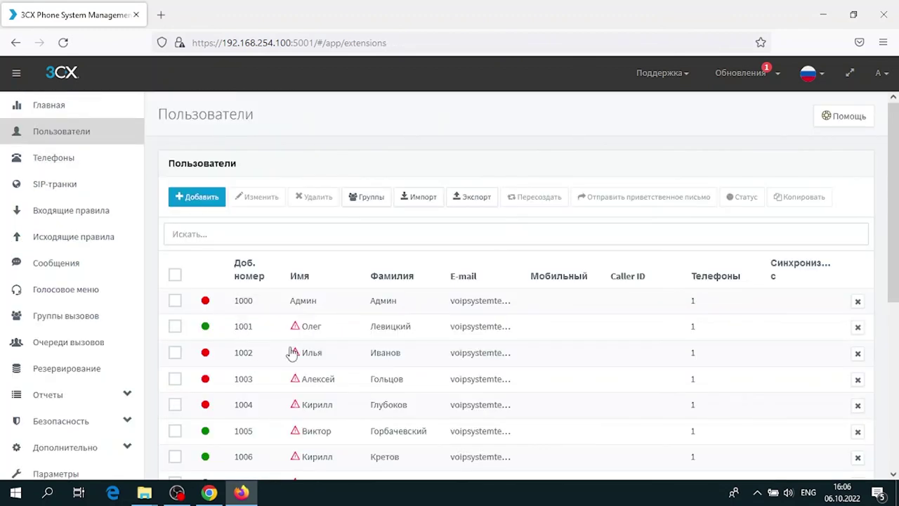
Step: Permanently delete extension 1016 from the user list and go back to the beginning of the list
mouse_move(300, 381)
scroll(301, 383, down, 4)
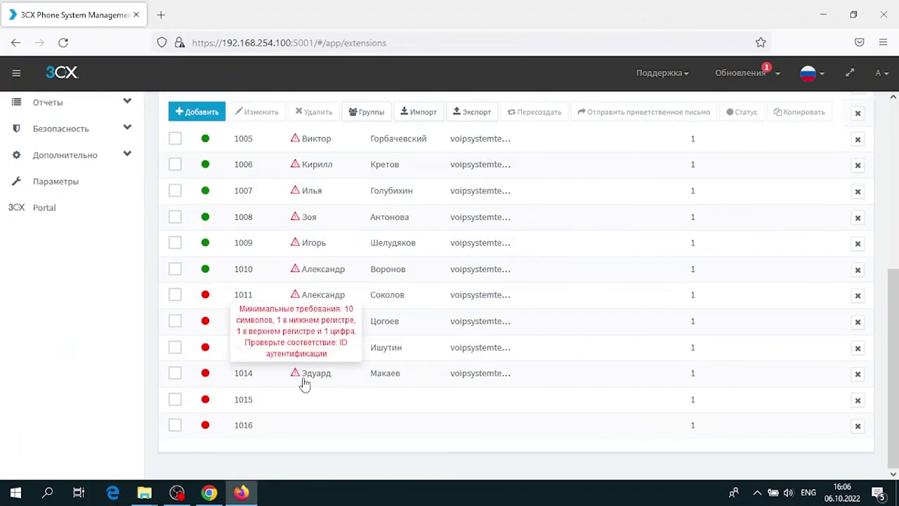
click(857, 428)
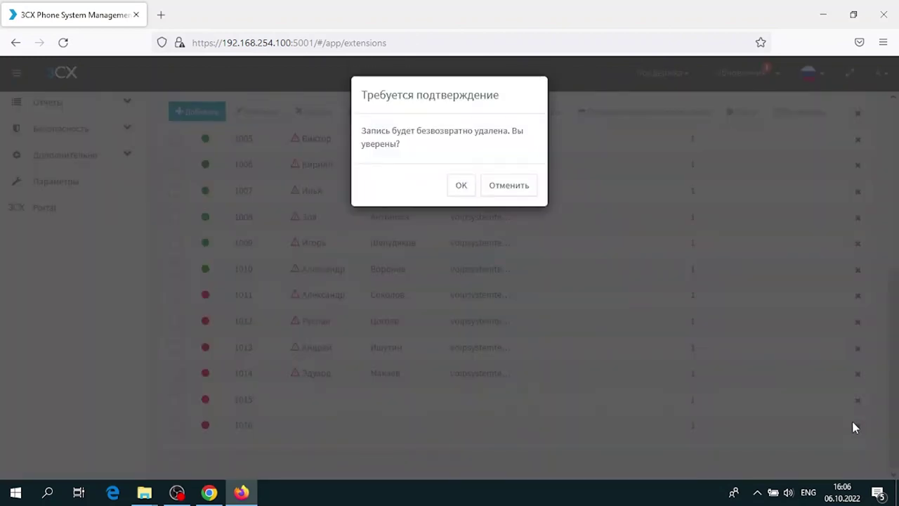
click(462, 185)
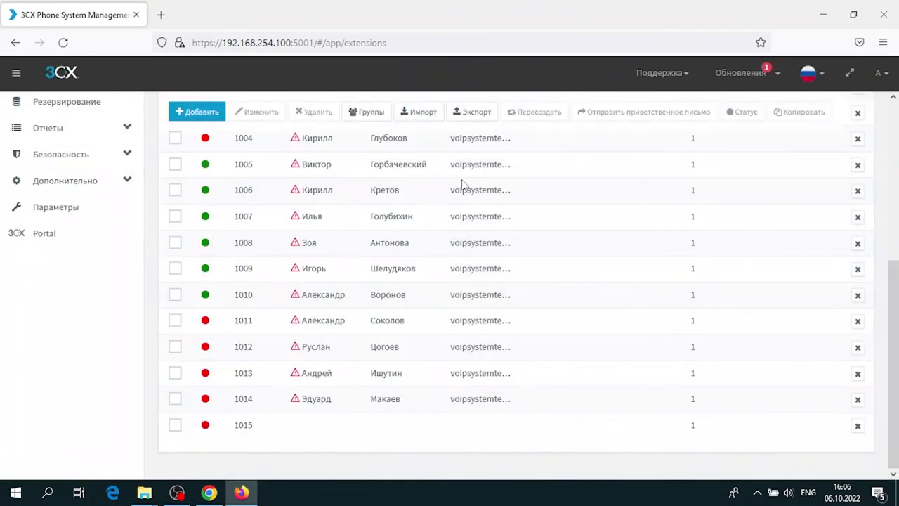
scroll(250, 341, up, 5)
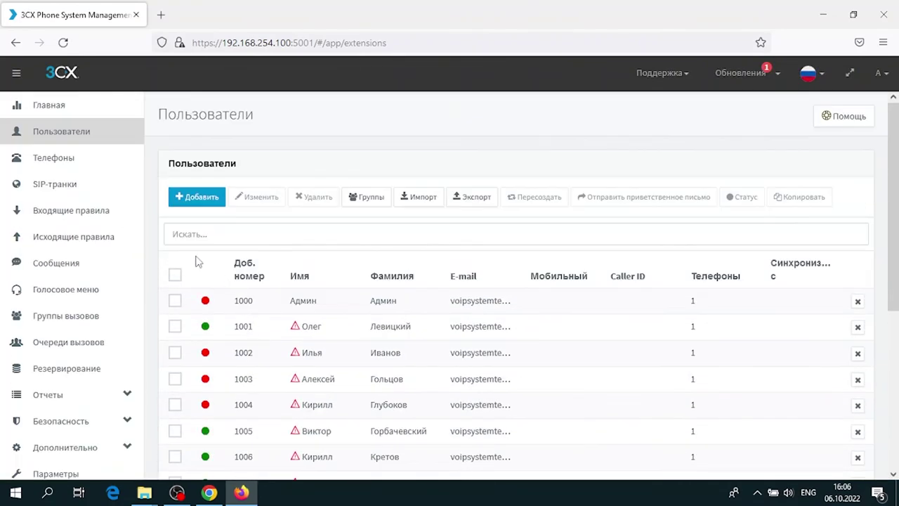